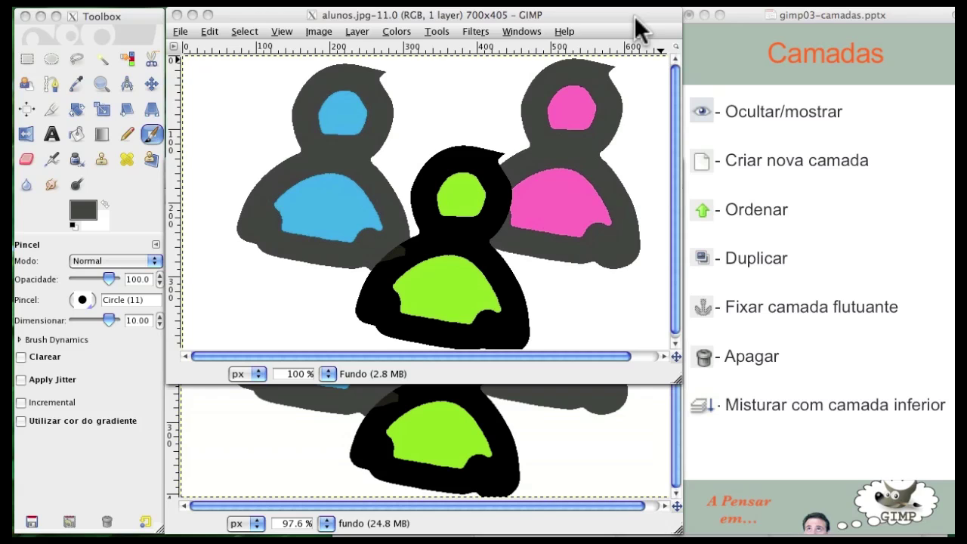
Bring the four-layer and single-layer alunos.jpg images forward in turn to compare them
click(578, 529)
click(489, 21)
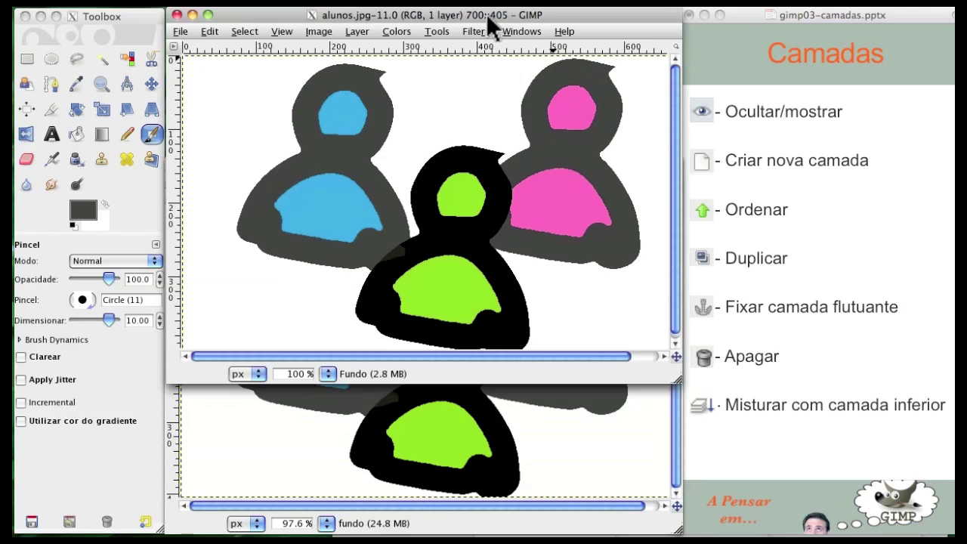
click(565, 527)
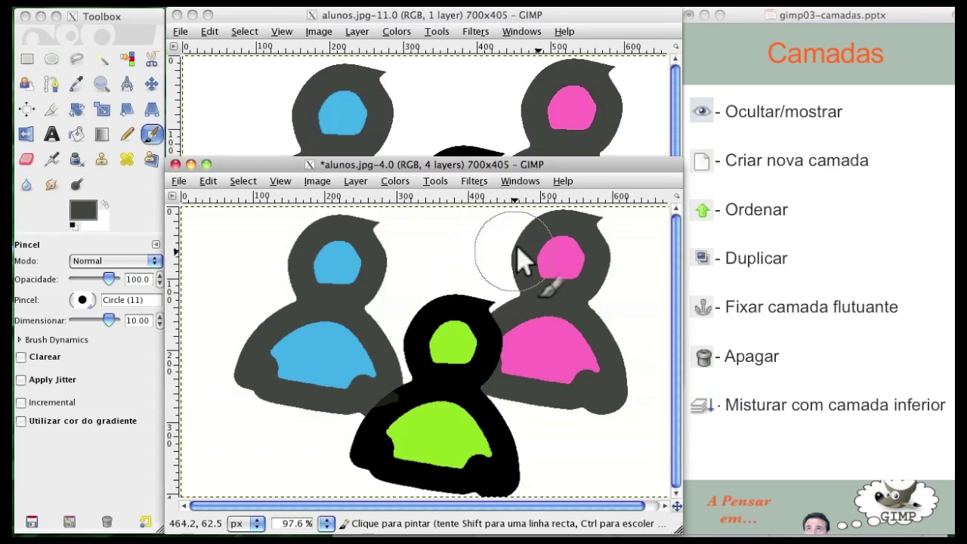
Open the Layers dialog as a floating window from the single-layer alunos.jpg image, move it over the canvas, and close it
click(521, 31)
click(520, 31)
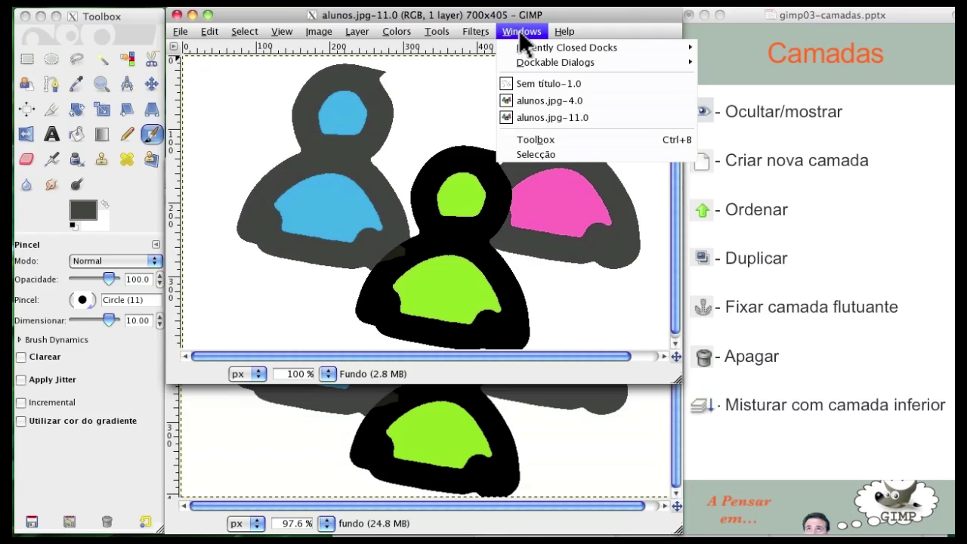
mouse_move(543, 63)
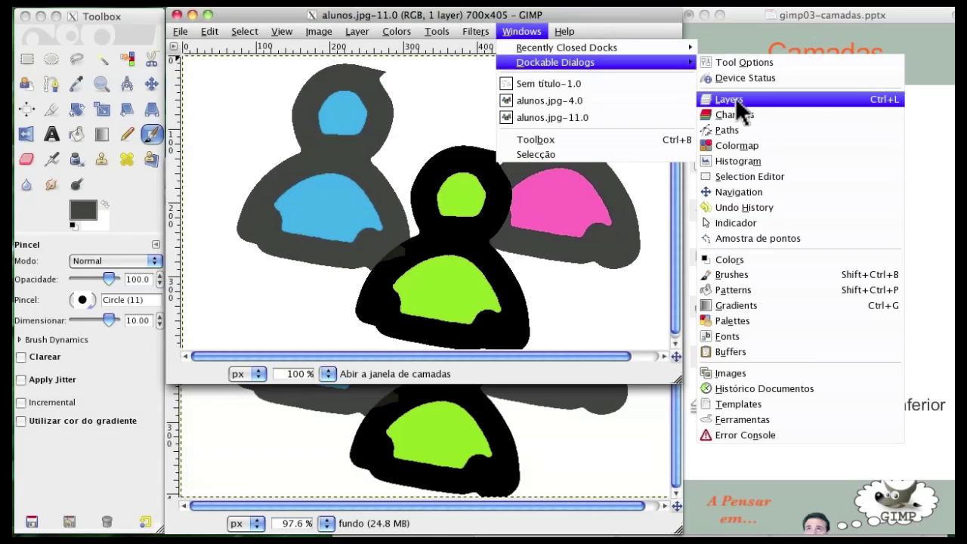
click(850, 98)
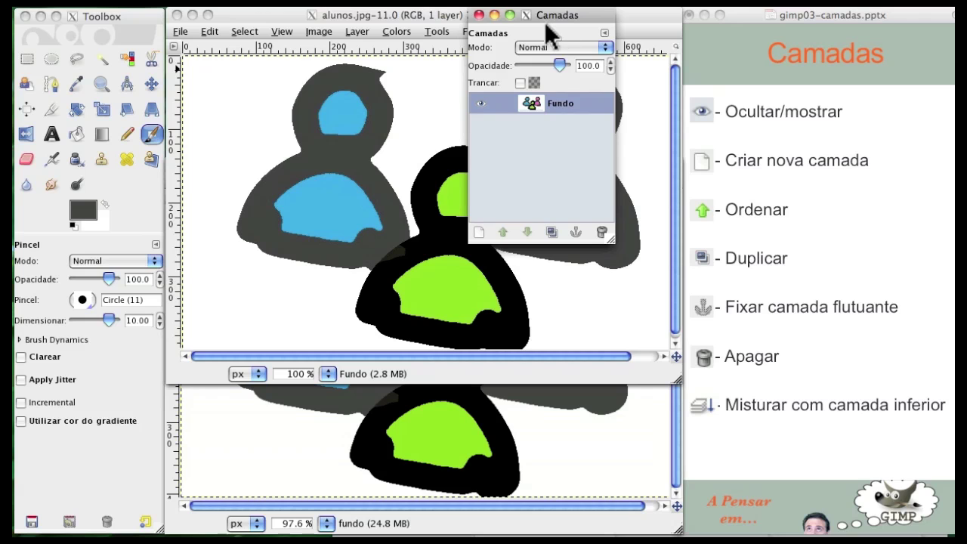
drag(554, 17, 331, 154)
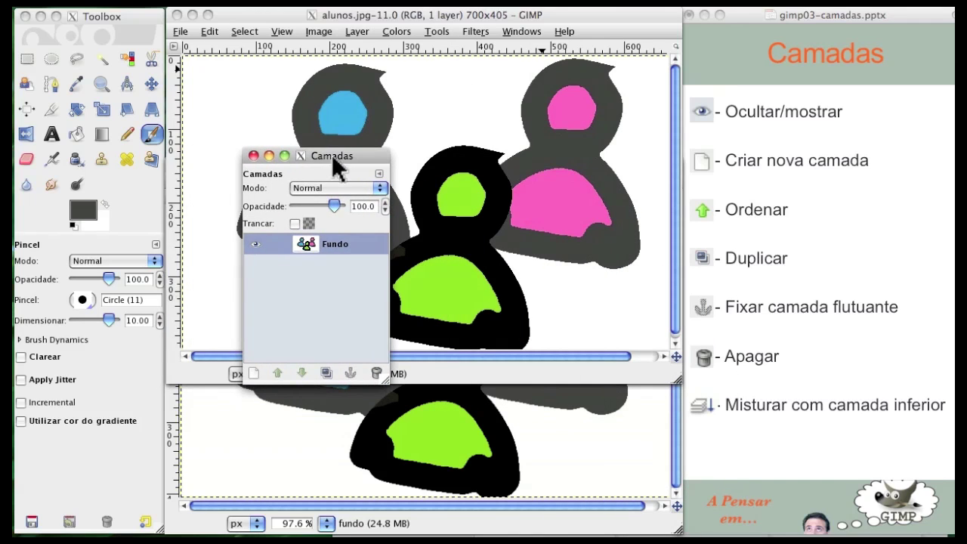
click(254, 155)
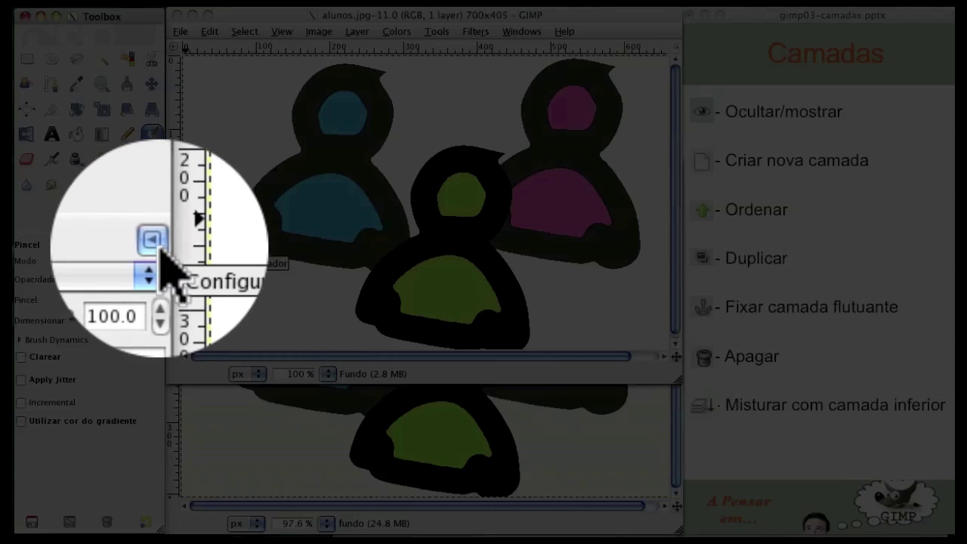
Dock the Layers dialog as a tab beside the tool options in the Toolbox and leave it displayed
click(157, 244)
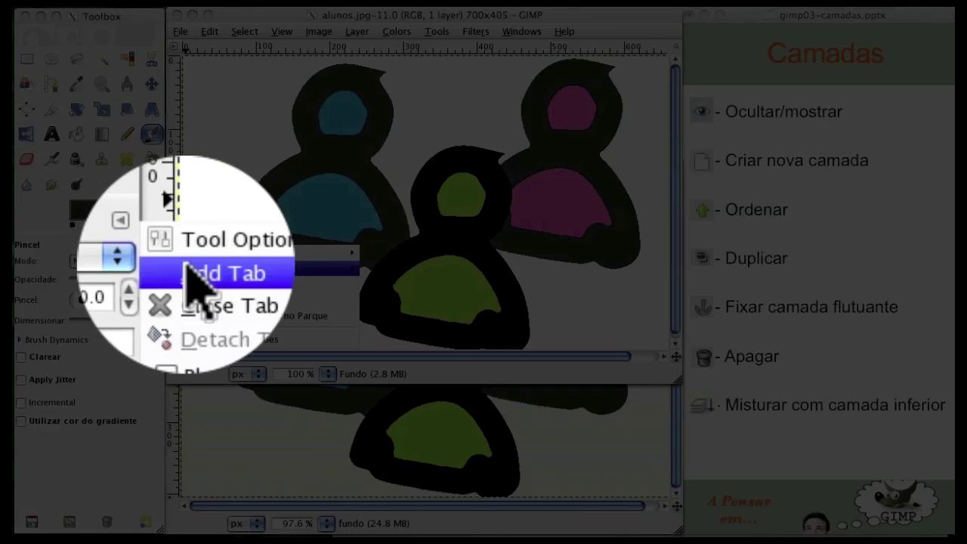
mouse_move(215, 266)
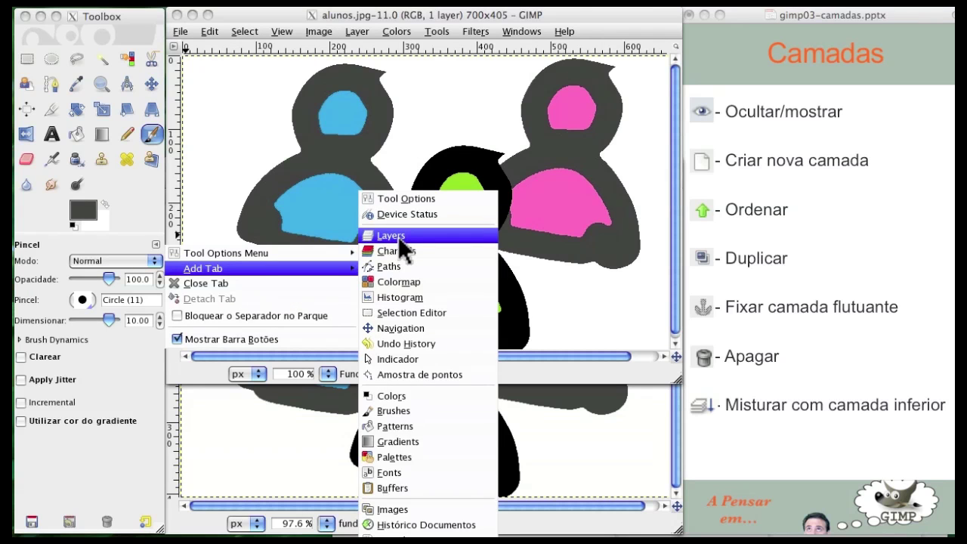
click(399, 239)
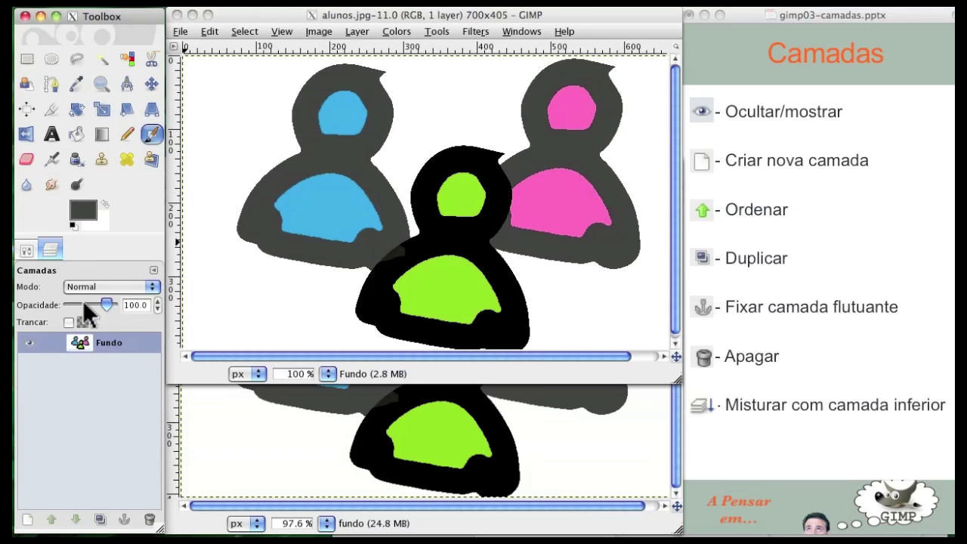
click(29, 251)
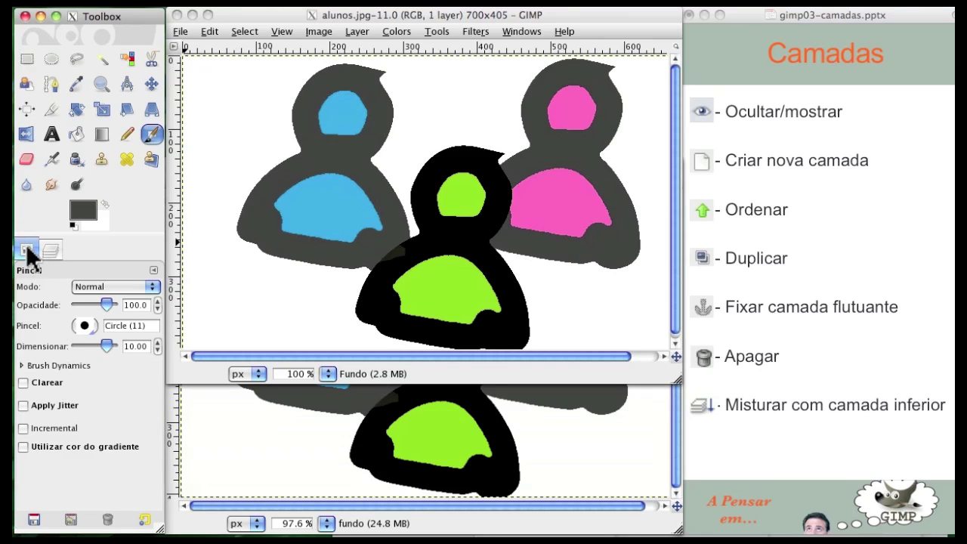
click(49, 246)
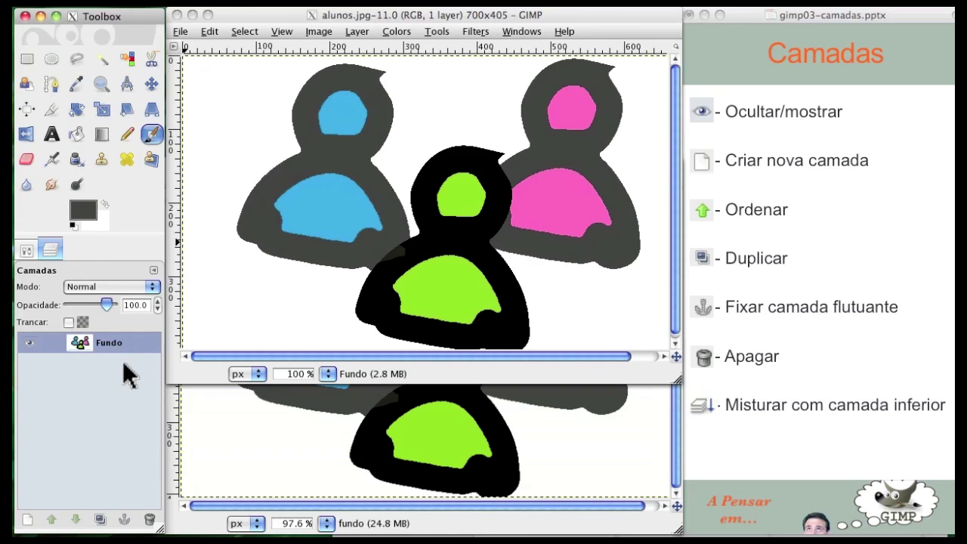
In the four-layer alunos.jpg image, move the verde layer below rosa and return it to the top of the stack
click(352, 18)
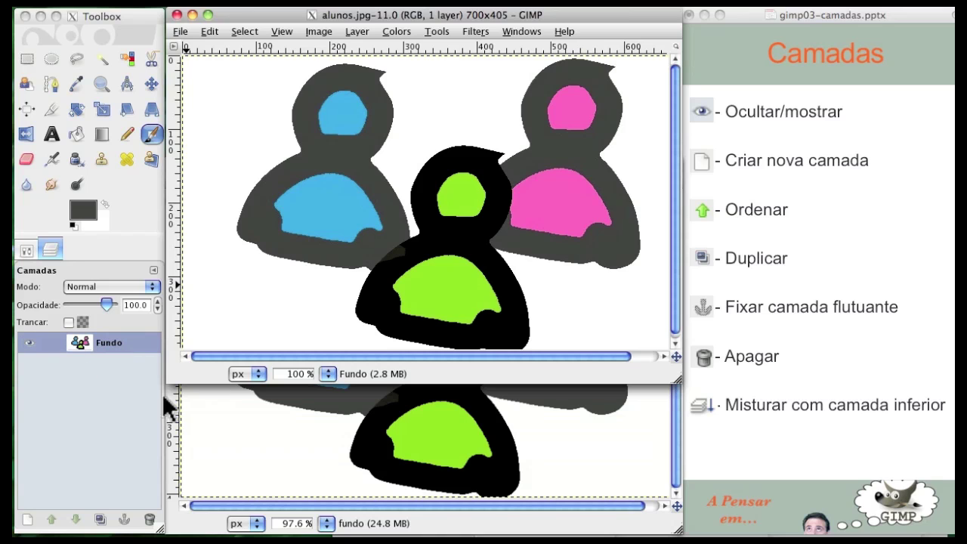
click(225, 507)
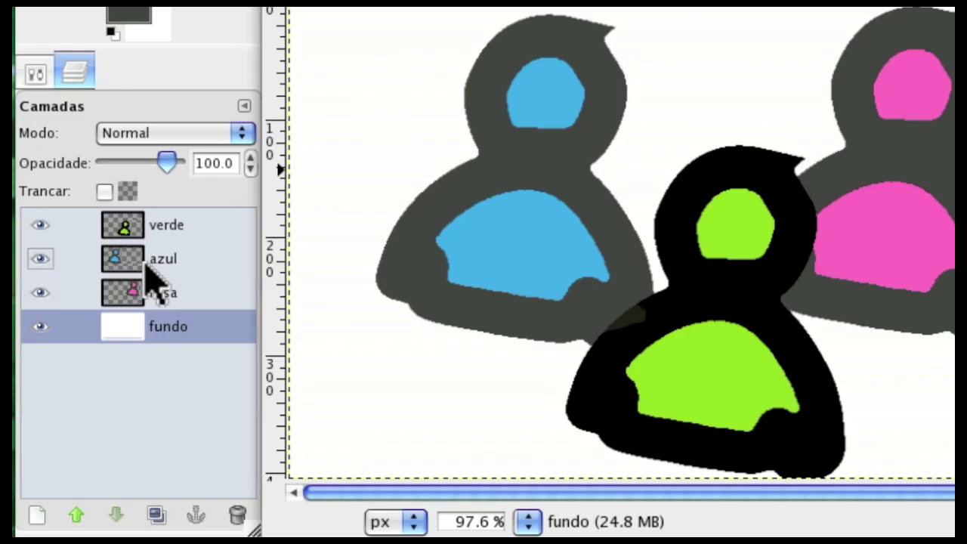
click(161, 229)
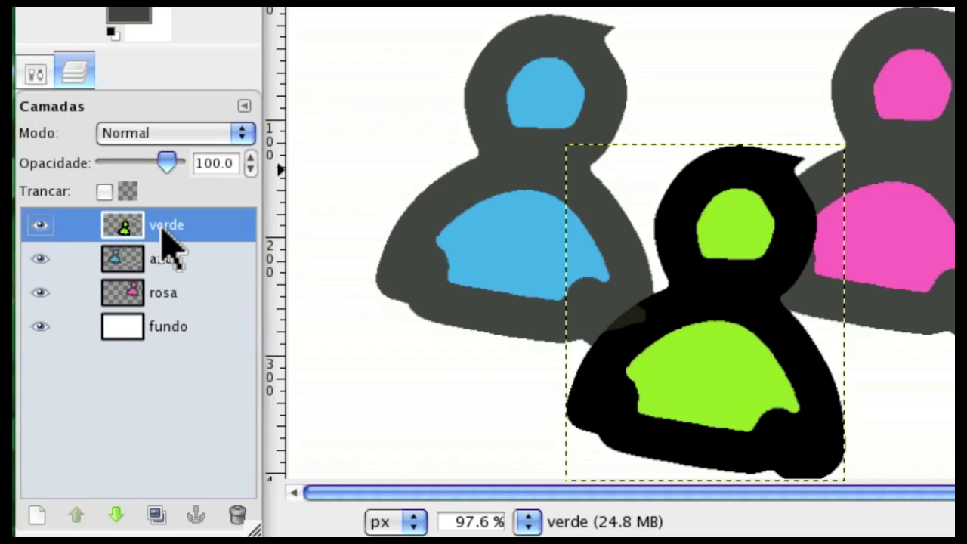
drag(167, 227, 156, 317)
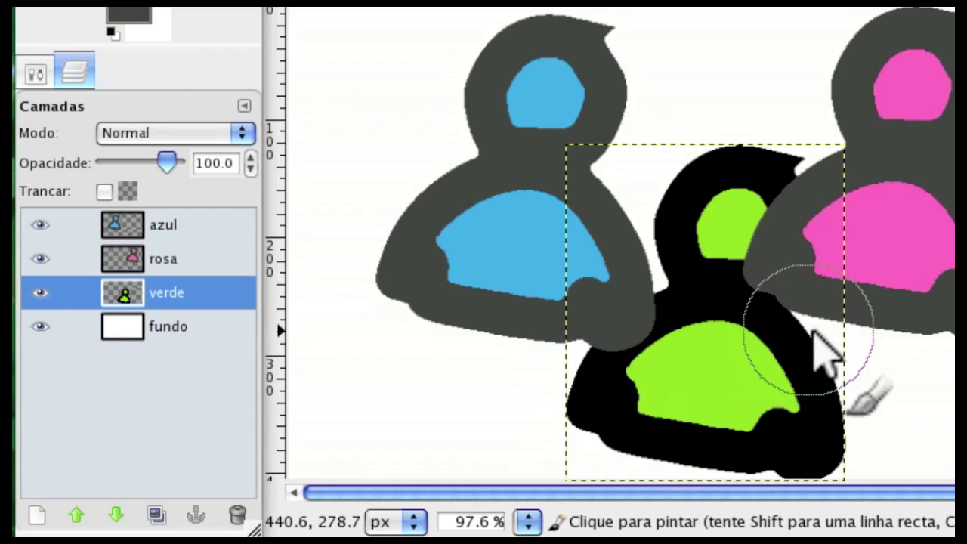
drag(154, 302, 151, 227)
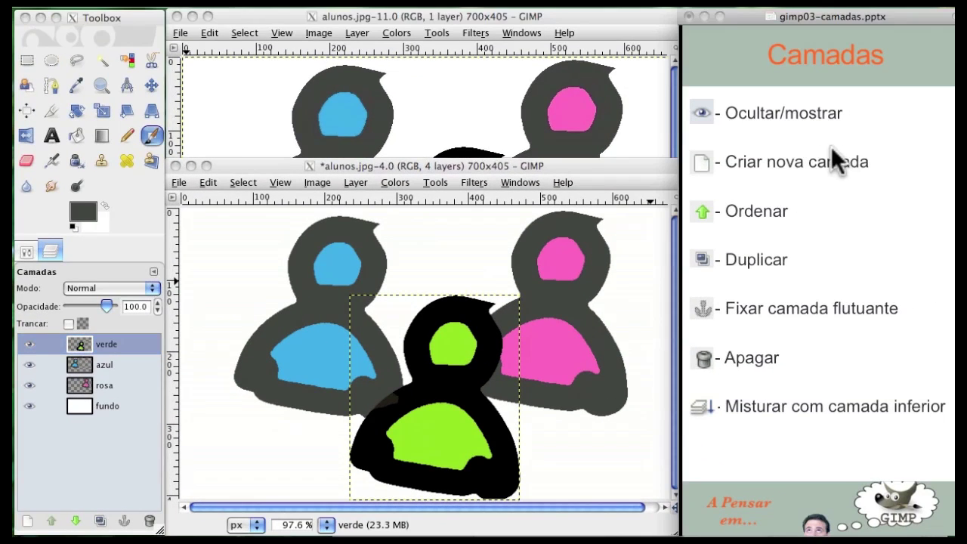
Hide and show again the verde layer, the azul and rosa layers together, and the fundo layer
click(806, 148)
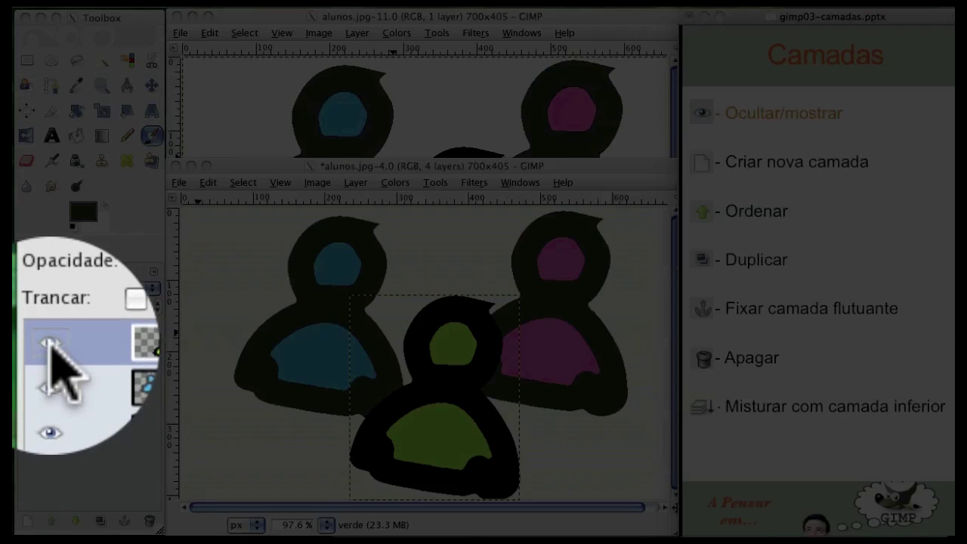
click(51, 345)
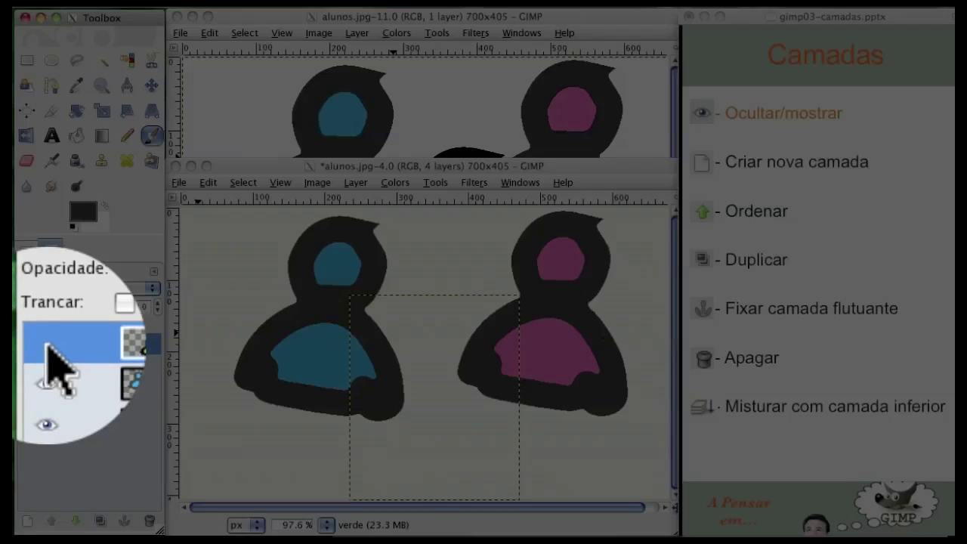
click(29, 344)
click(29, 365)
click(29, 385)
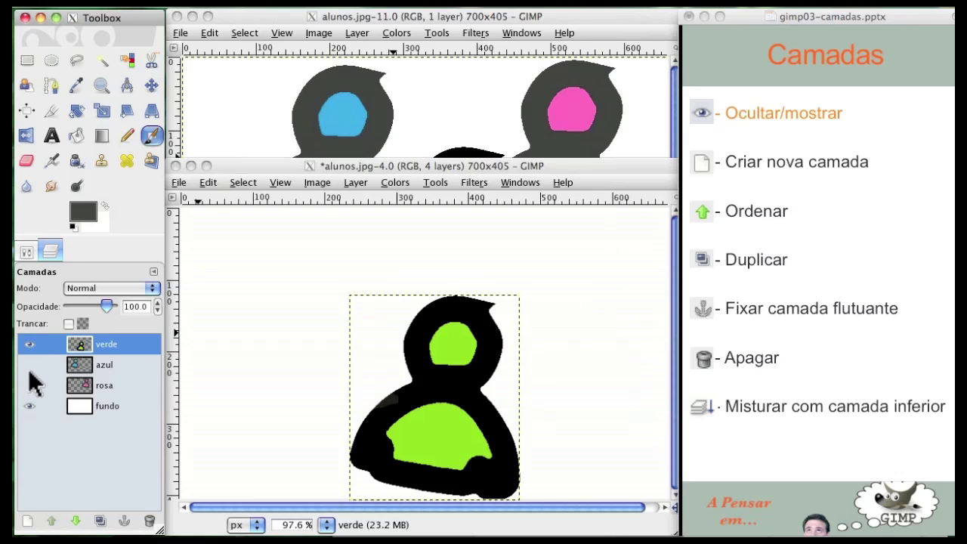
click(28, 365)
click(28, 385)
click(29, 406)
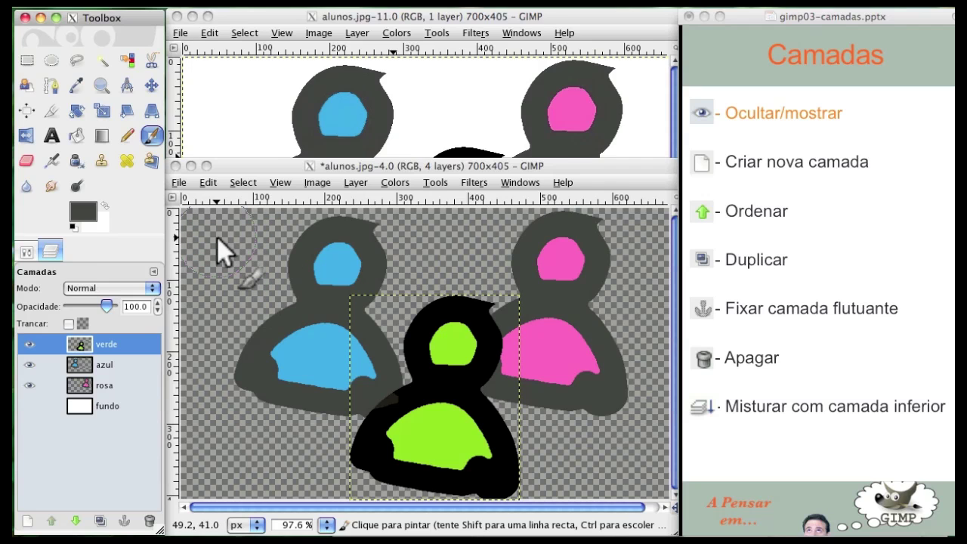
click(30, 406)
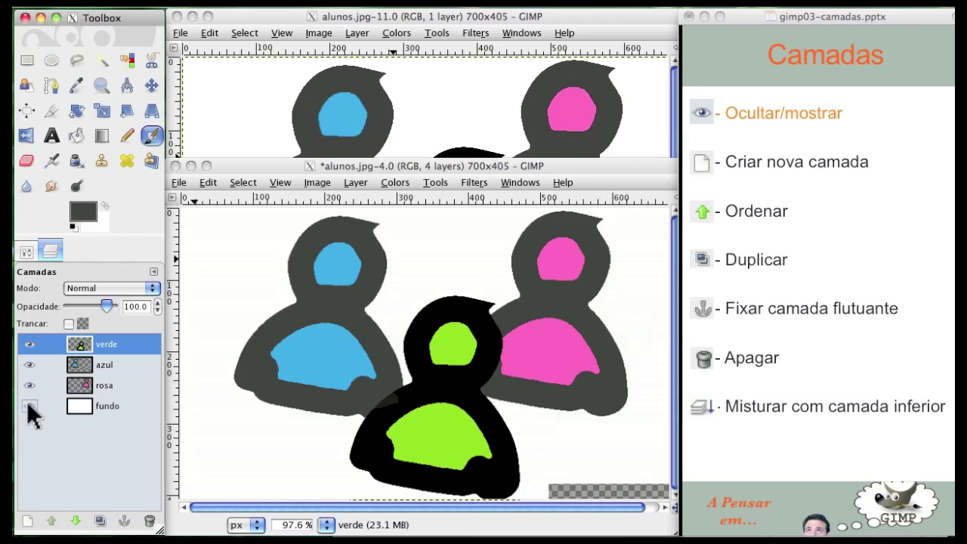
Create a new layer named camda with a transparent fill above the verde layer
click(730, 181)
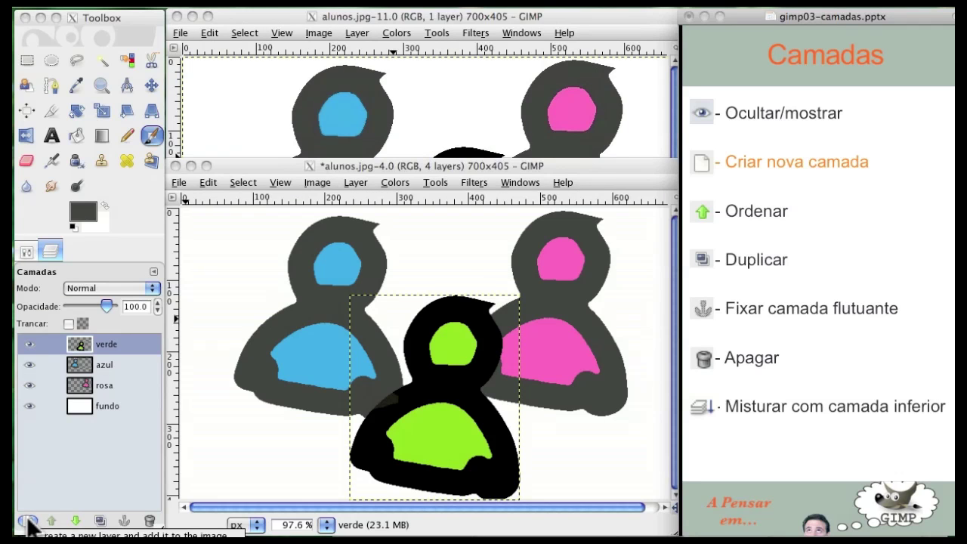
click(28, 522)
drag(160, 34, 306, 130)
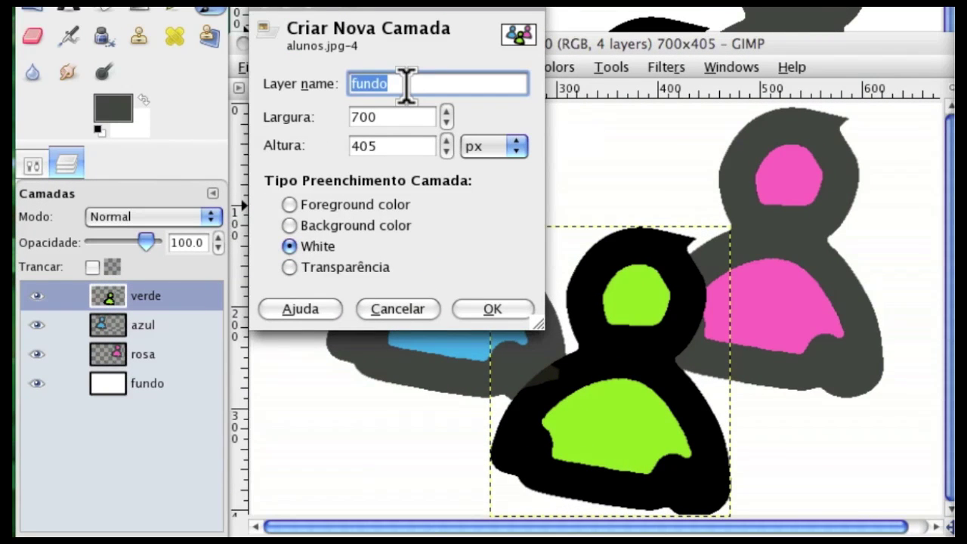
text(camda)
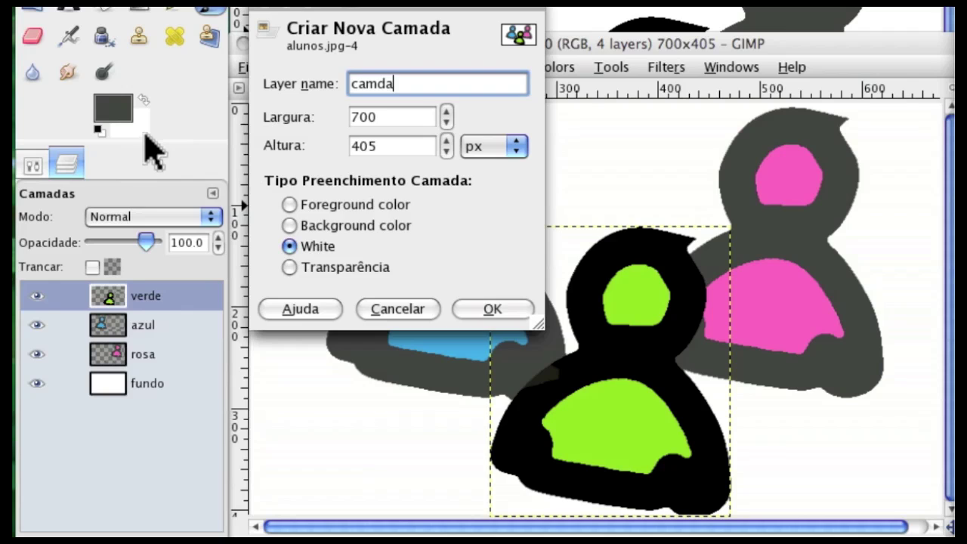
click(300, 247)
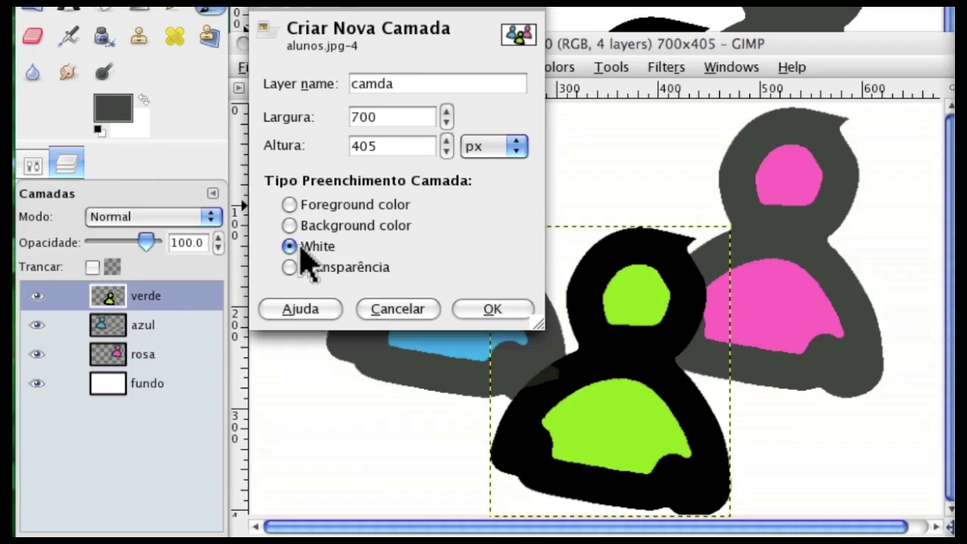
click(291, 269)
click(493, 310)
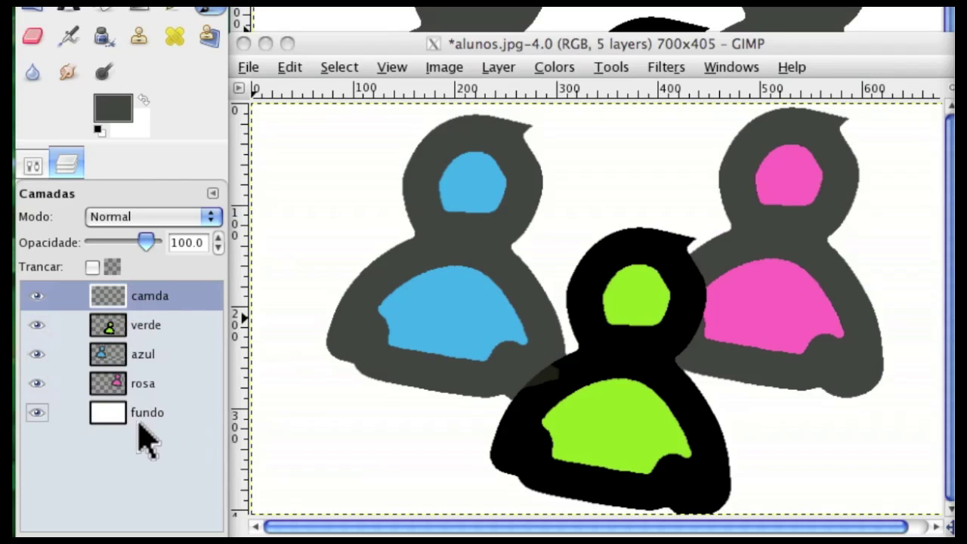
Paint a broad dark grey diagonal brush stroke across the three figures on the camda layer
click(117, 334)
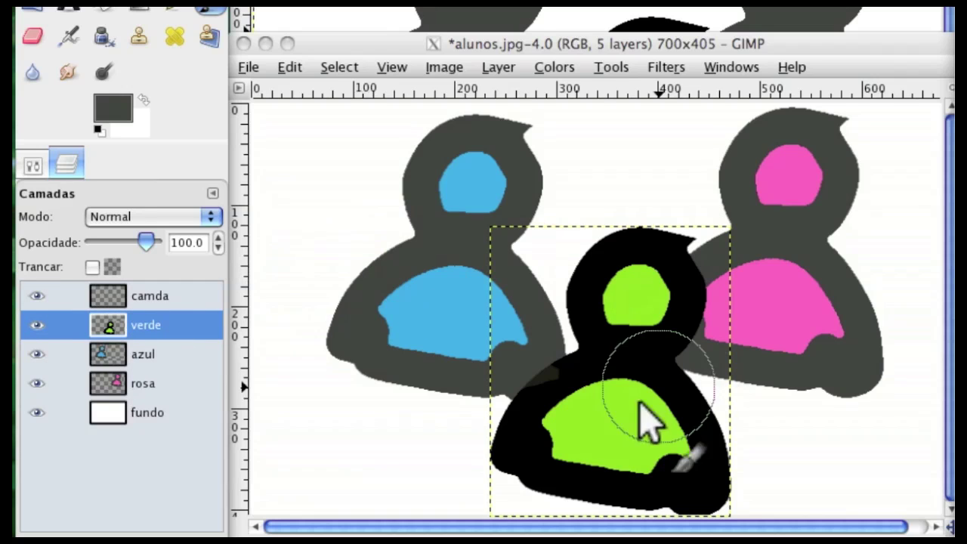
click(125, 299)
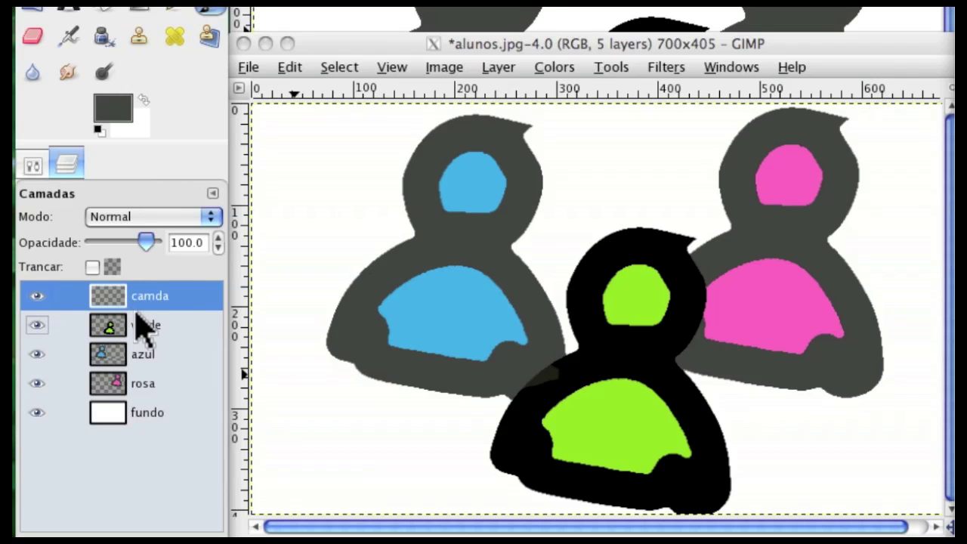
click(206, 15)
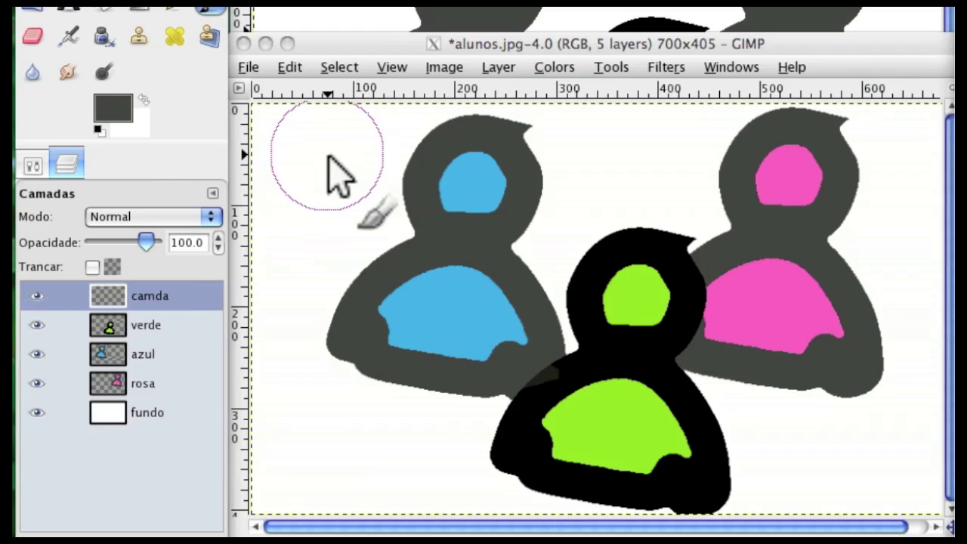
click(325, 178)
mouse_move(316, 161)
mouse_down()
mouse_move(365, 206)
mouse_move(576, 322)
mouse_move(837, 415)
mouse_move(858, 435)
mouse_up()
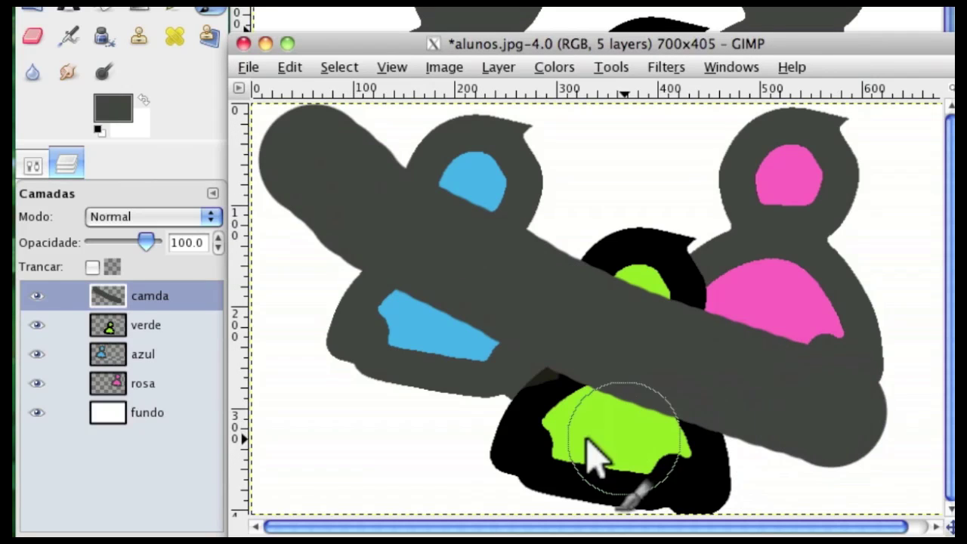
Toggle the camda layer's visibility several times and leave it hidden
click(119, 306)
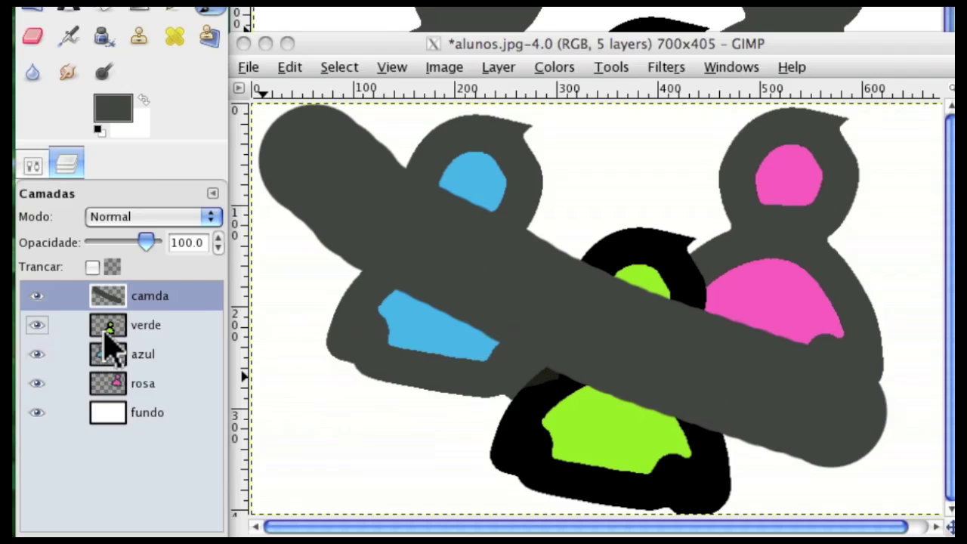
click(34, 296)
click(34, 296)
click(35, 296)
click(34, 297)
click(35, 296)
click(34, 296)
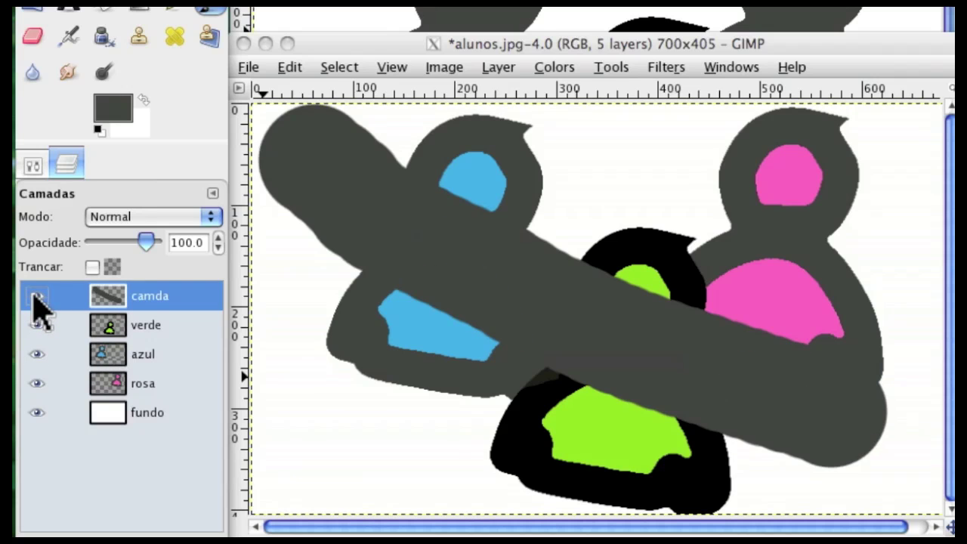
click(34, 296)
Paint dark grey brush strokes around the inner edges of the verde layer's boundary
click(130, 332)
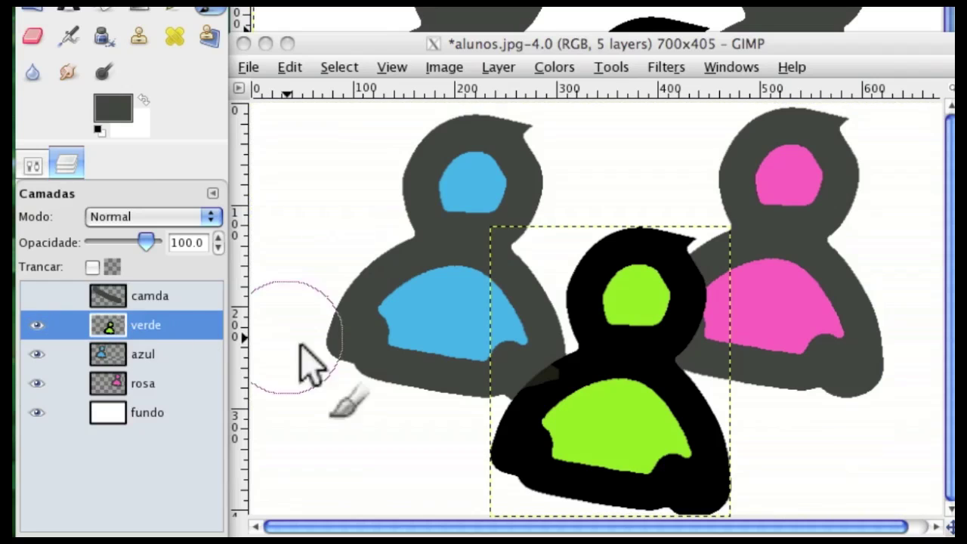
click(457, 456)
mouse_move(467, 372)
mouse_down()
mouse_move(458, 439)
mouse_move(460, 358)
mouse_move(551, 234)
mouse_move(727, 240)
mouse_move(751, 460)
mouse_move(639, 509)
mouse_move(531, 514)
mouse_move(558, 376)
mouse_up()
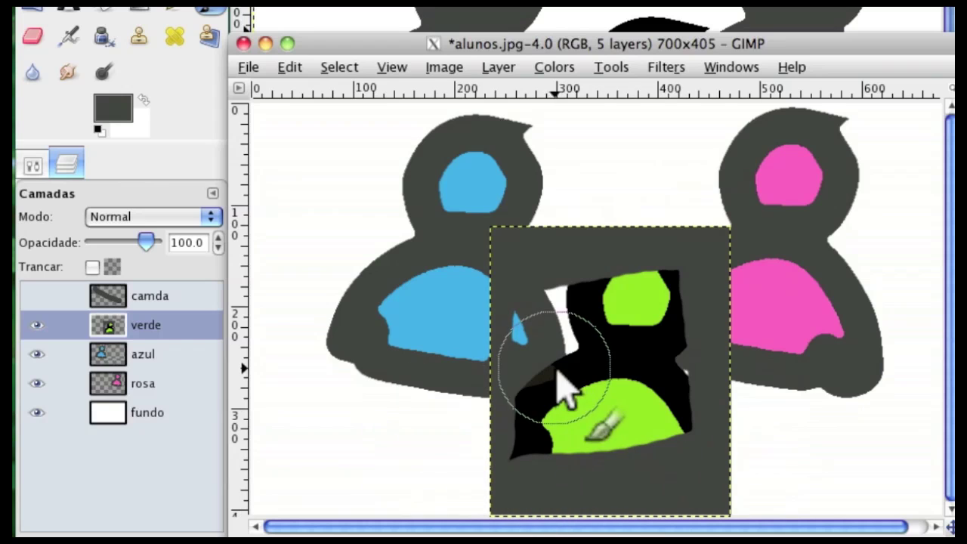
Undo the dark grey brush strokes painted on the verde and camda layers
click(35, 326)
click(36, 325)
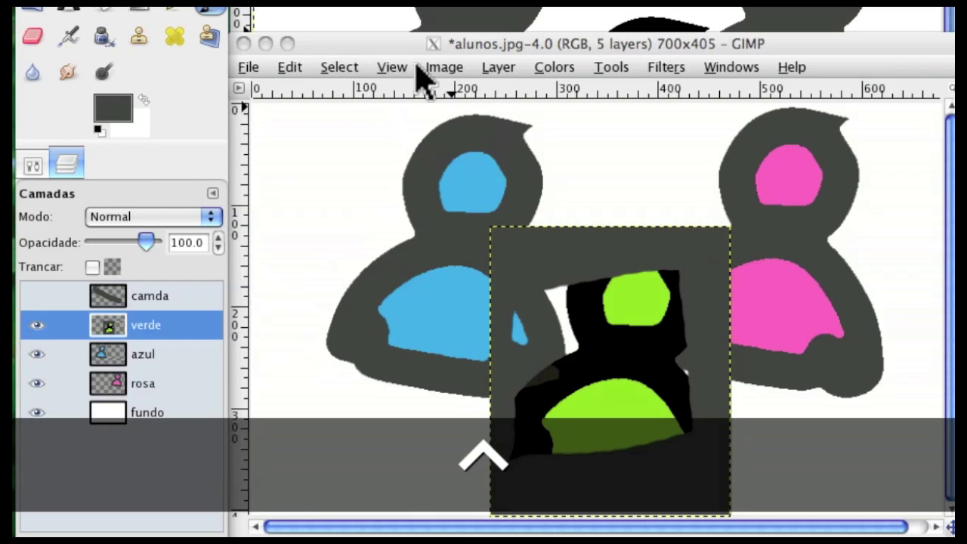
key(ctrl+z)
key(ctrl+z)
key(ctrl+z)
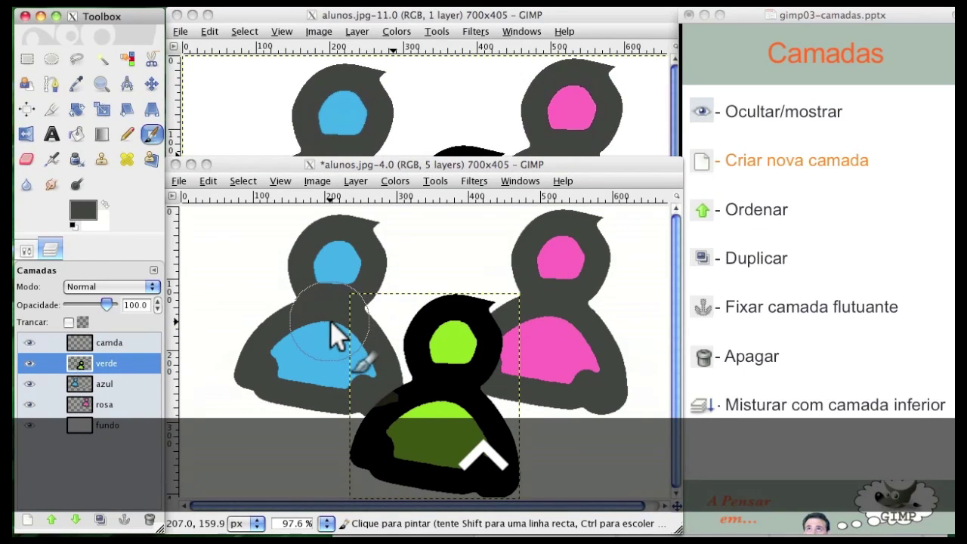
Highlight Ordenar on the slide and move the verde layer up and down the stack, leaving it directly above fundo
click(765, 231)
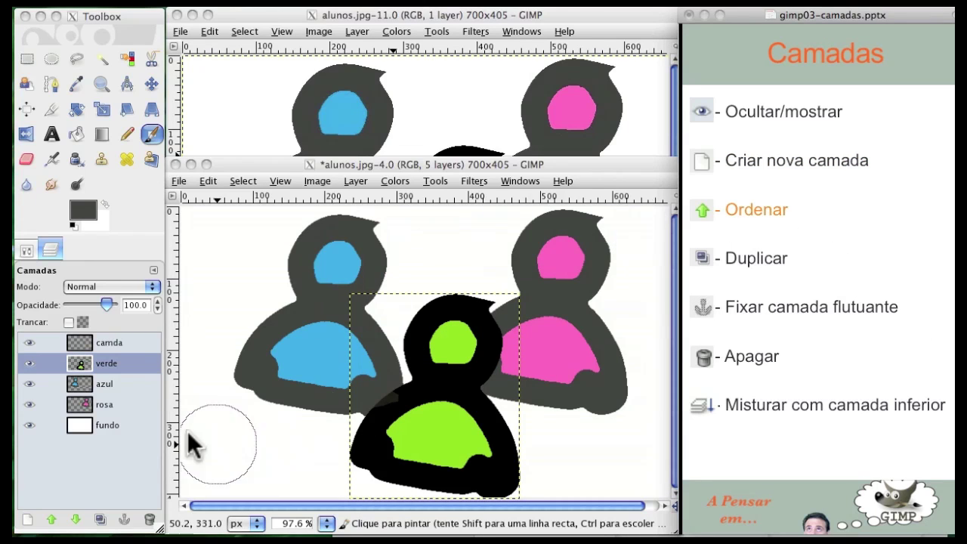
click(95, 361)
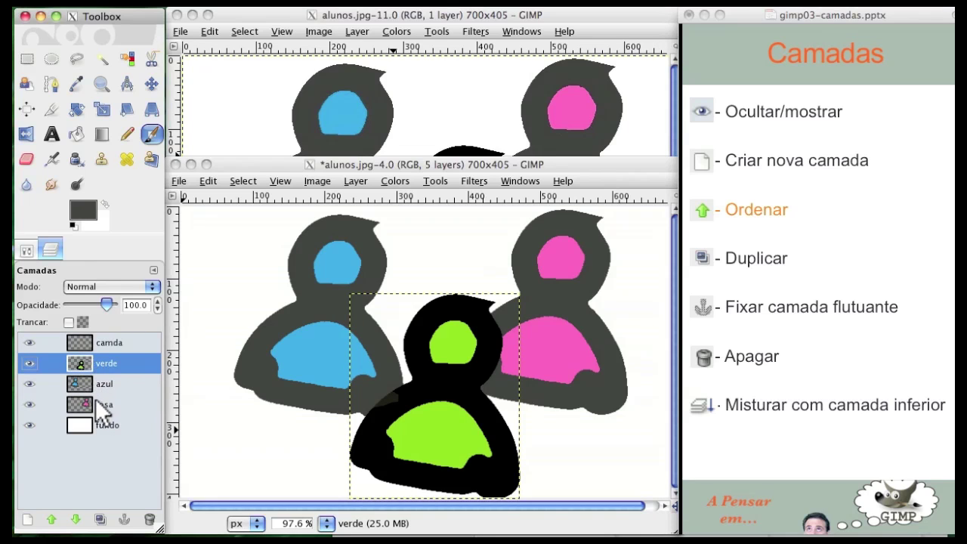
drag(95, 361, 102, 386)
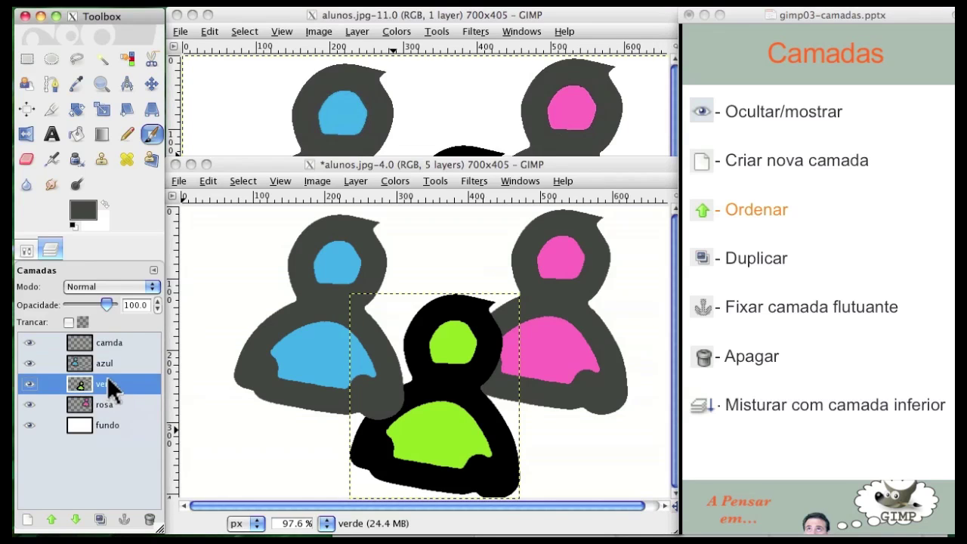
click(52, 520)
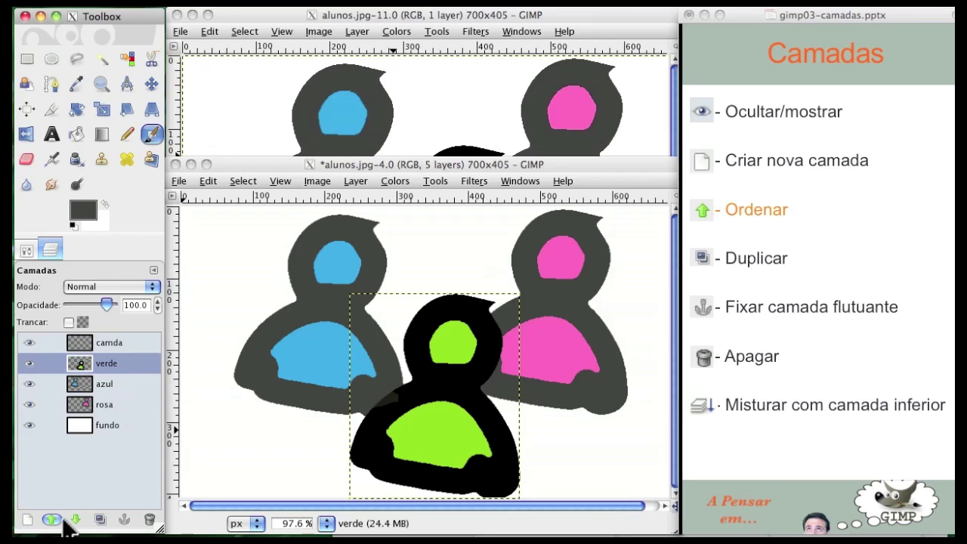
click(75, 520)
click(52, 520)
click(76, 520)
click(76, 520)
click(75, 520)
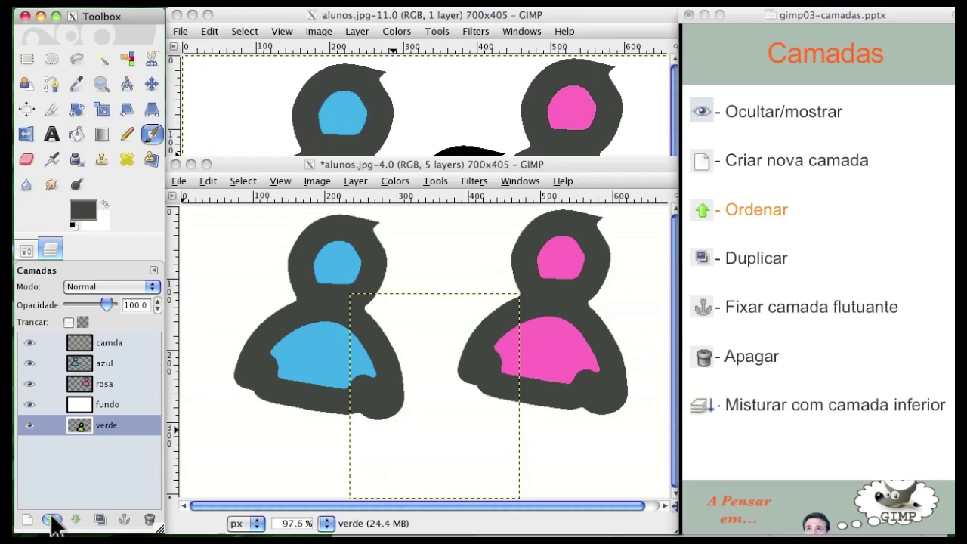
click(52, 519)
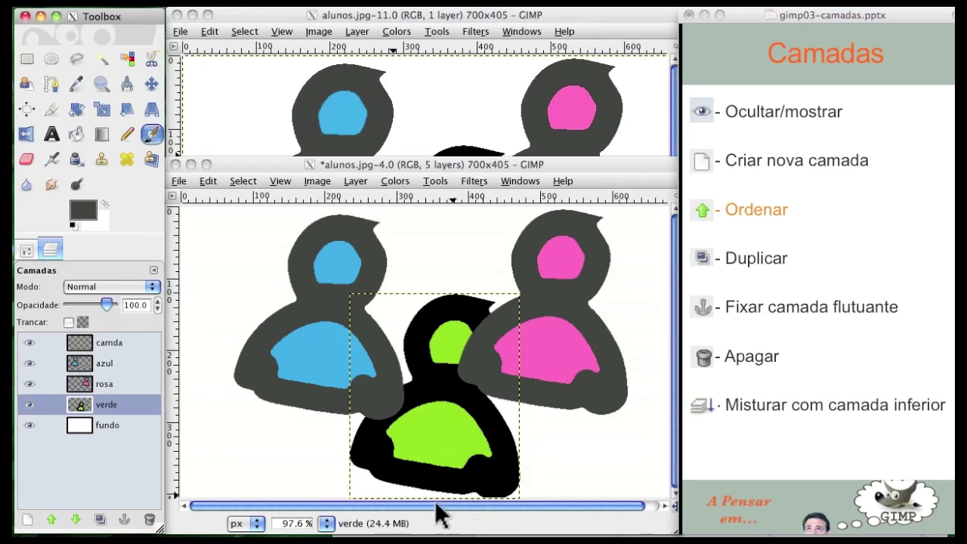
Highlight Duplicar on the slide, duplicate the verde layer and move the copy to the left edge of the image
click(749, 281)
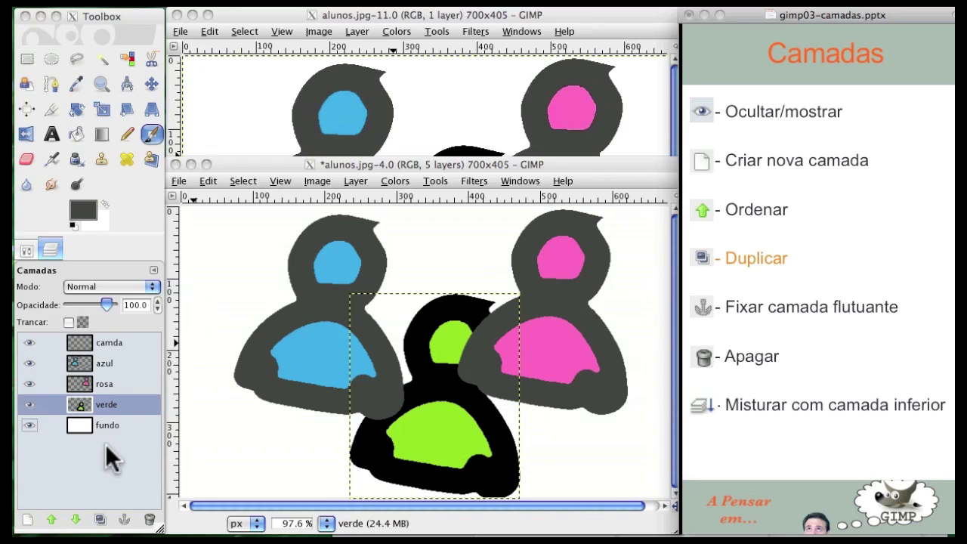
click(100, 520)
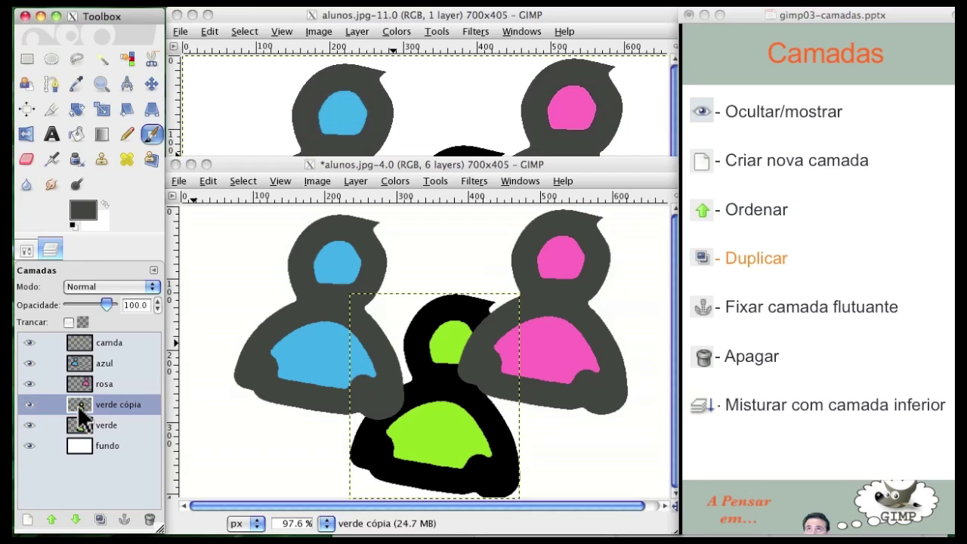
click(152, 83)
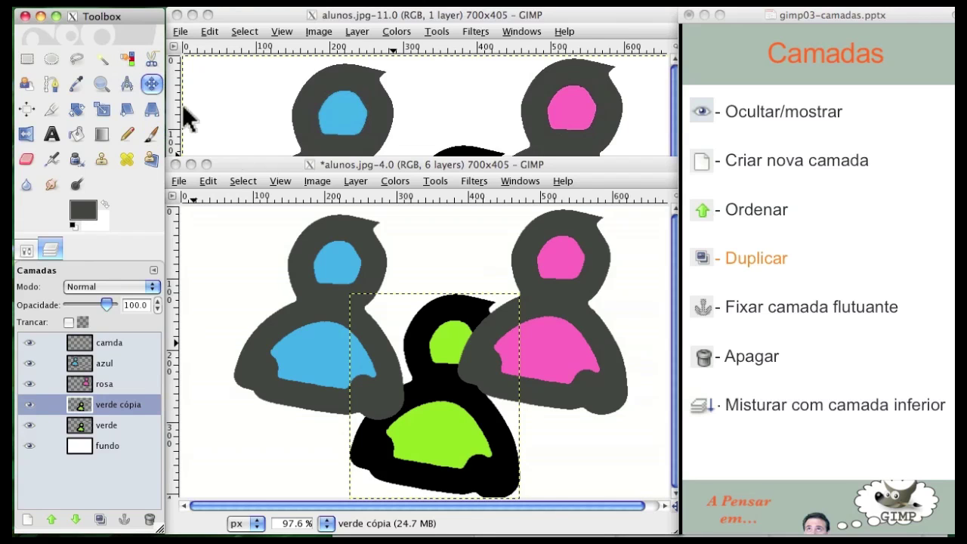
click(442, 384)
drag(423, 376, 222, 370)
Raise the verde cópia layer above rosa and move its figure over the lower part of the pink figure
click(95, 400)
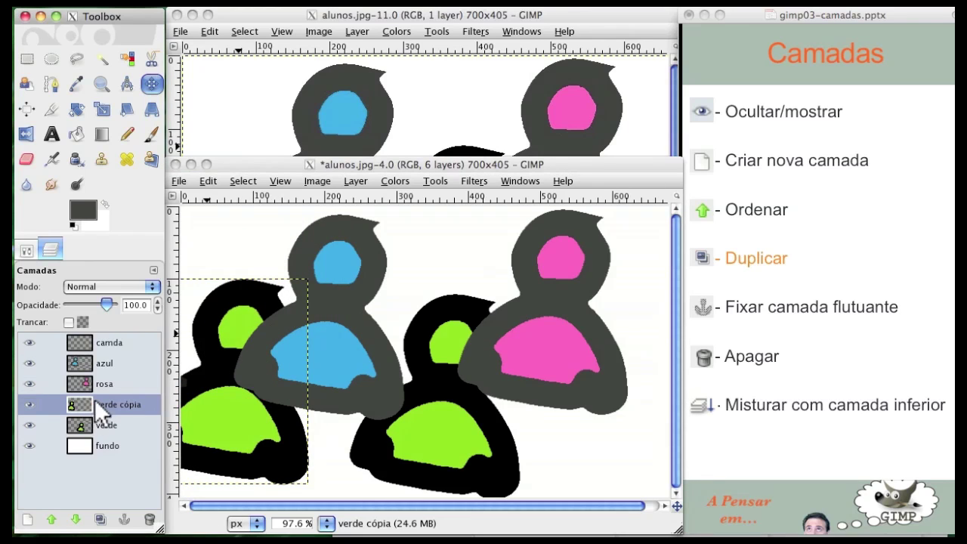
drag(120, 412, 108, 375)
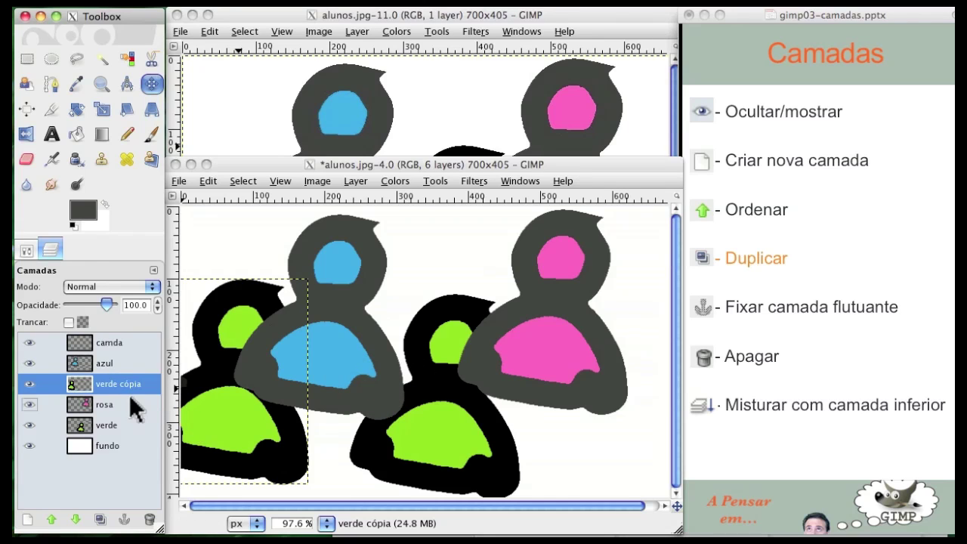
click(226, 400)
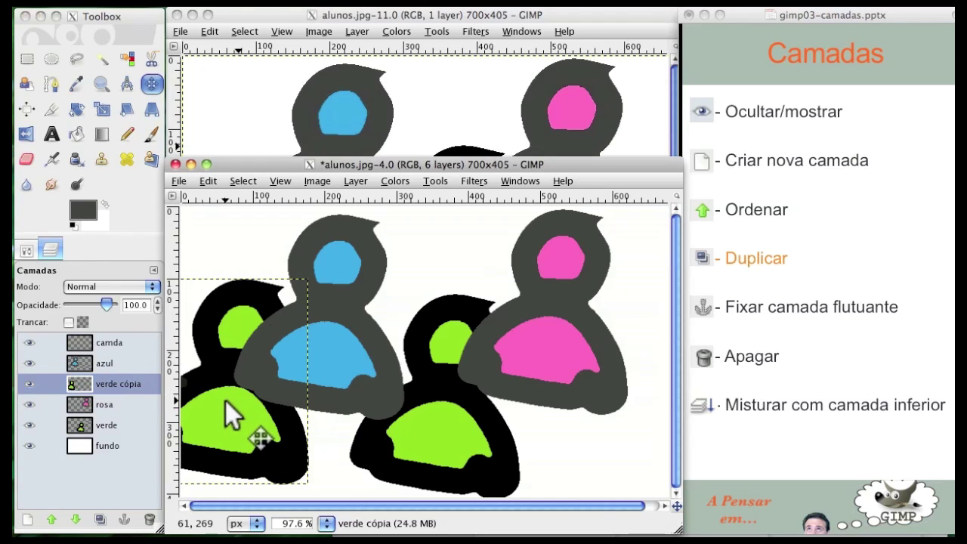
drag(218, 395, 603, 391)
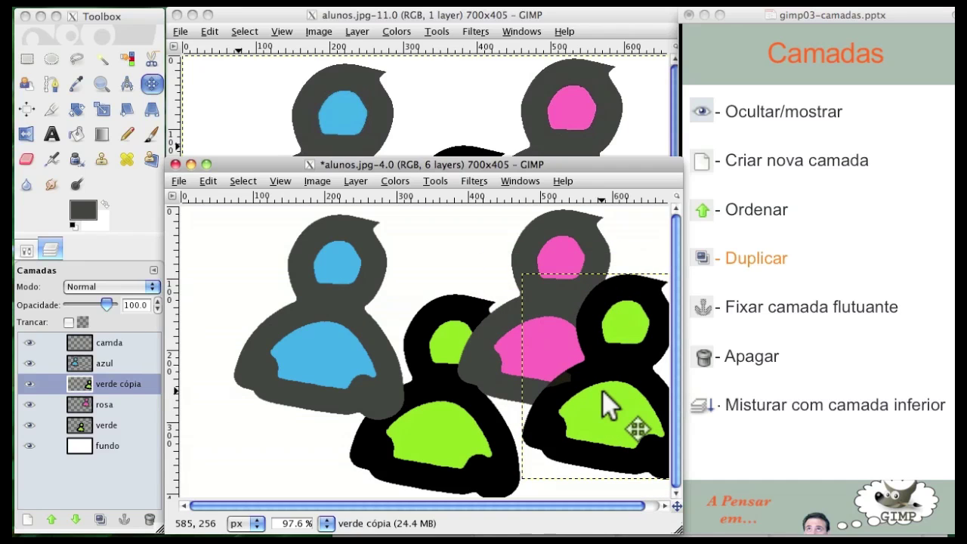
drag(600, 397, 563, 388)
Highlight Fixar camada flutuante on the slide, then cut the verde cópia layer and paste it as a floating selection
click(813, 324)
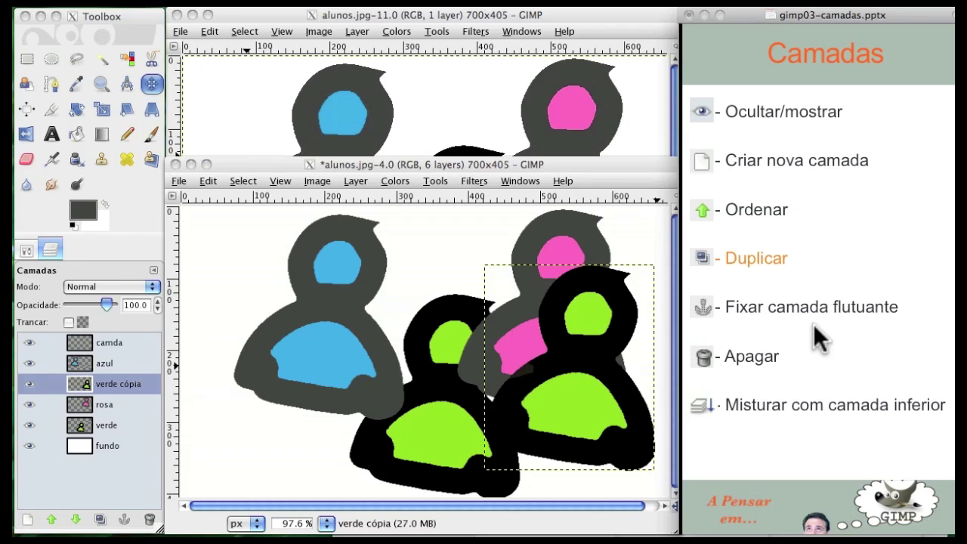
click(813, 323)
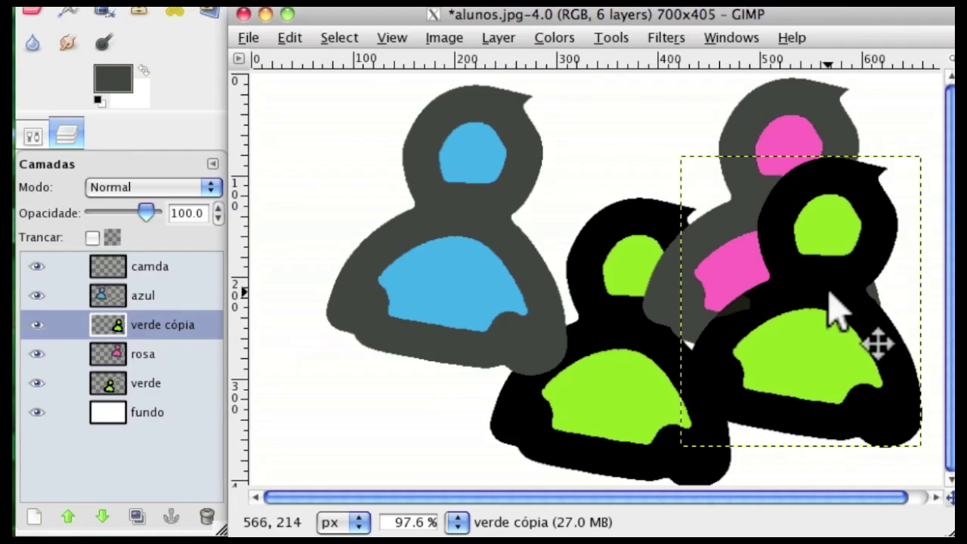
click(289, 37)
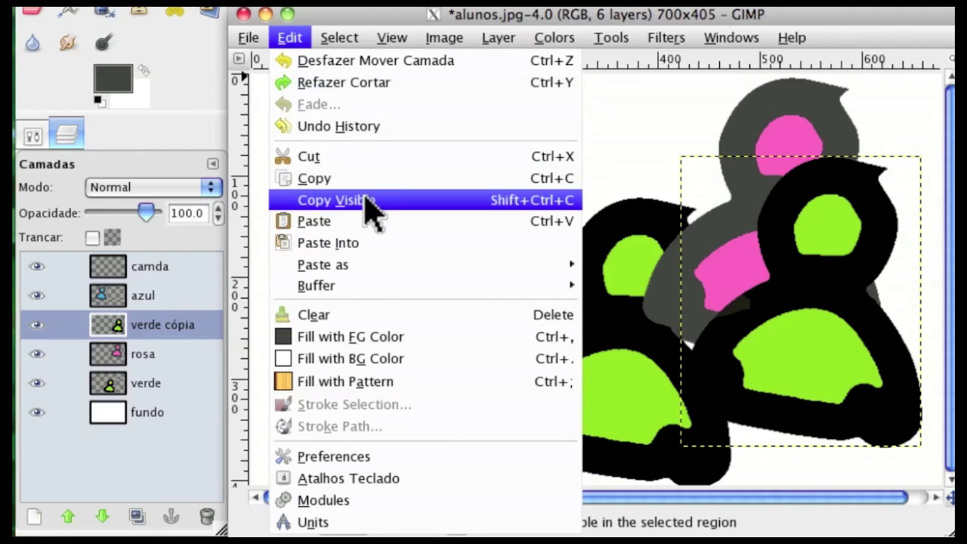
click(345, 158)
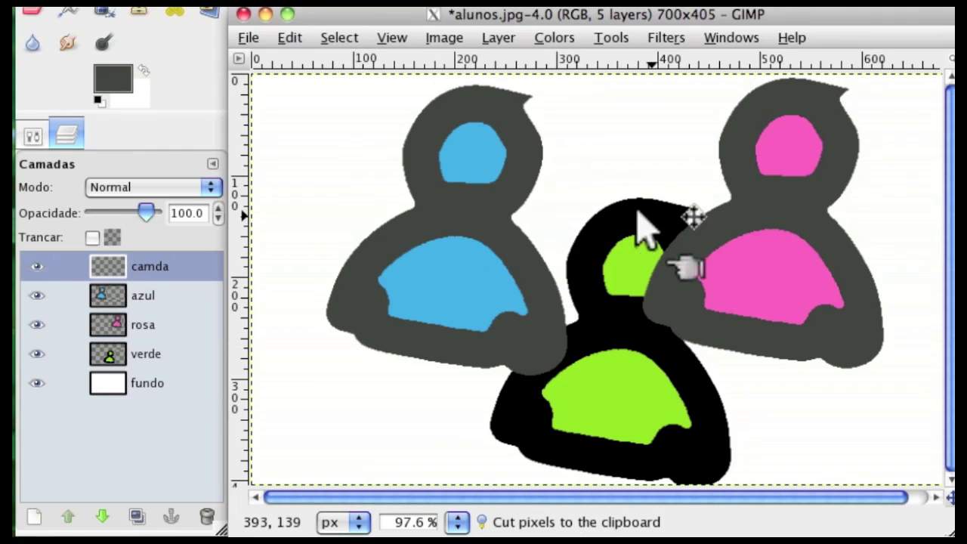
click(293, 39)
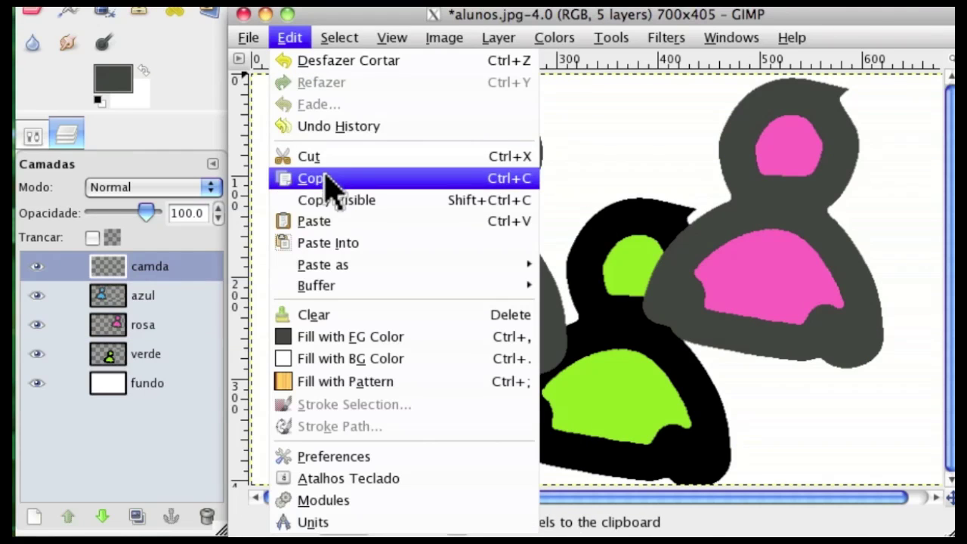
click(333, 225)
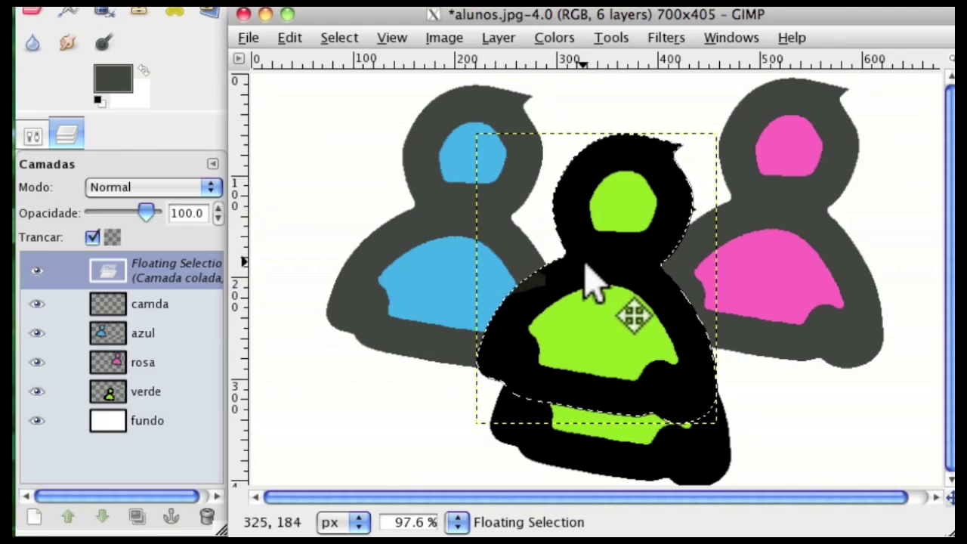
Move the floating green figure to the left edge of the image and anchor it to the camda layer
drag(611, 270, 387, 260)
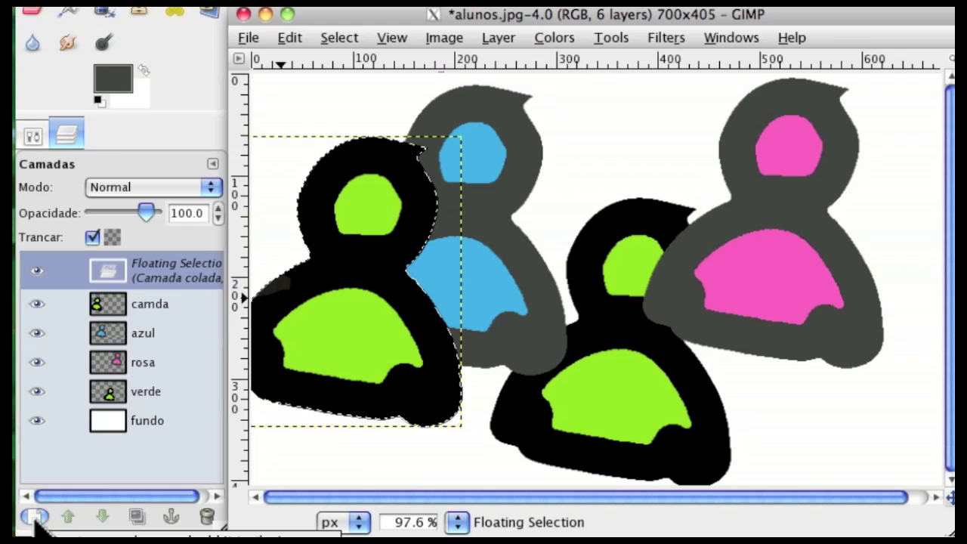
click(173, 517)
click(172, 517)
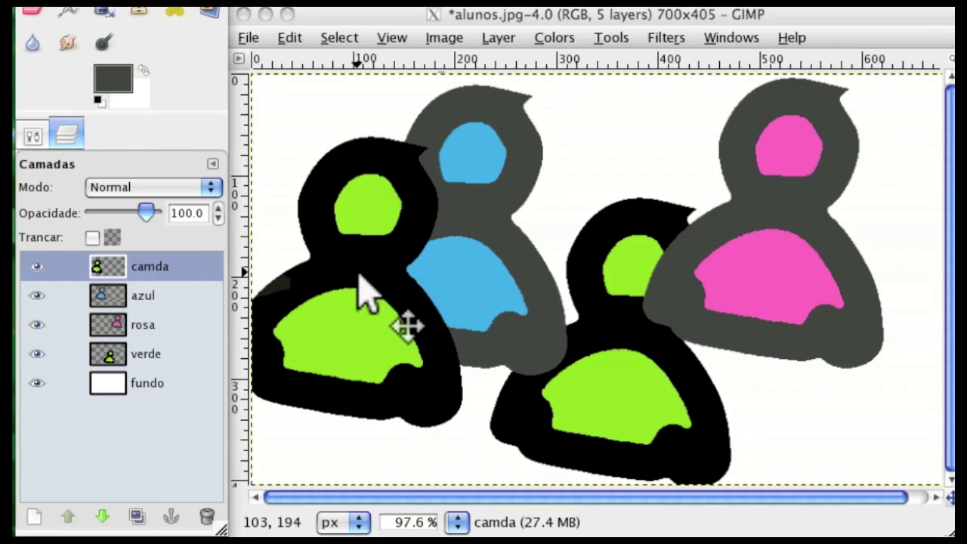
Reposition the camda layer slightly with the Move tool, keeping its green figure partly over the blue one
drag(387, 275, 371, 132)
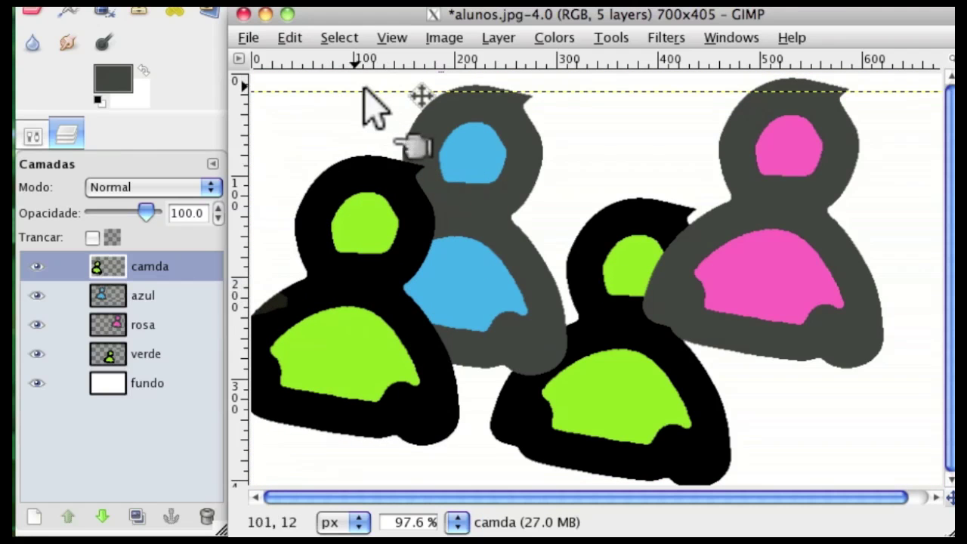
drag(390, 279, 376, 262)
click(496, 266)
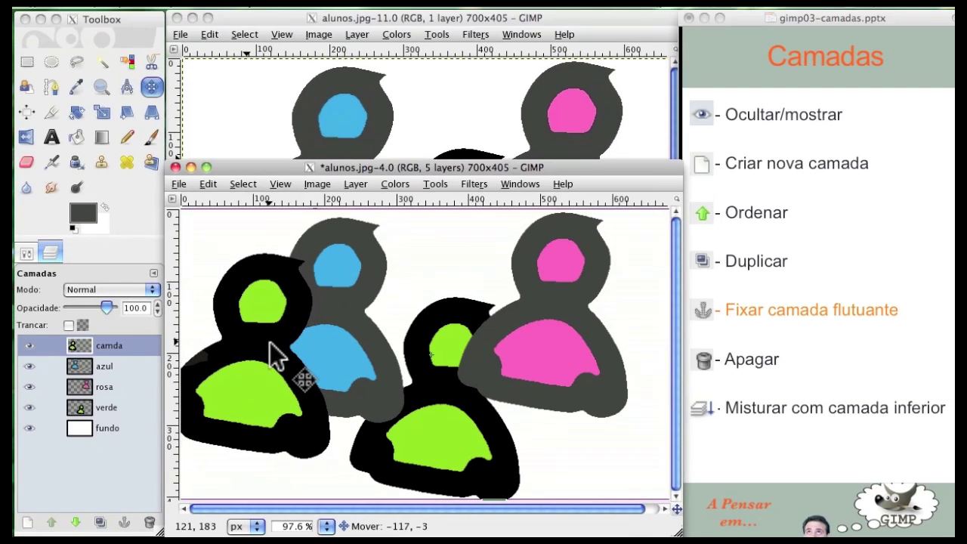
drag(276, 355, 278, 354)
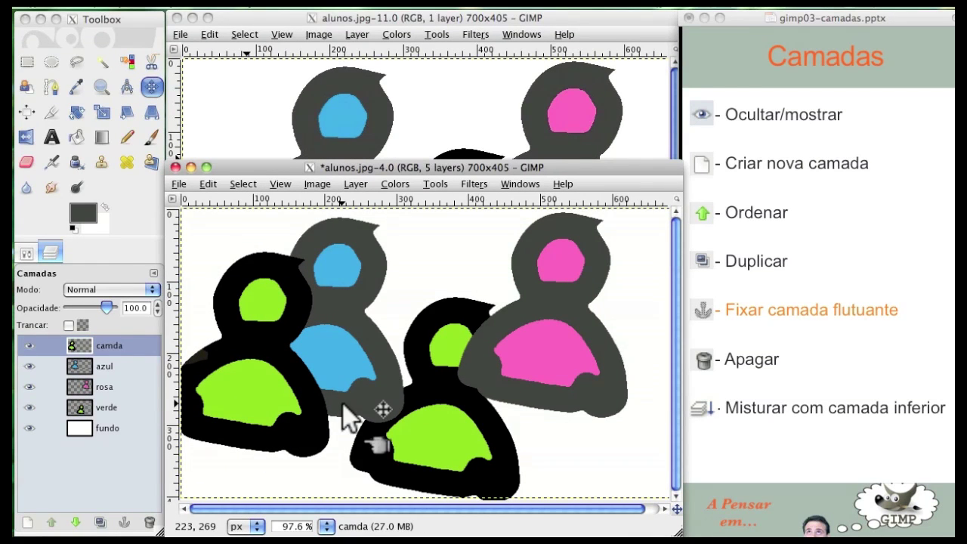
Highlight Apagar on the slide and delete the camda layer
click(799, 342)
click(797, 346)
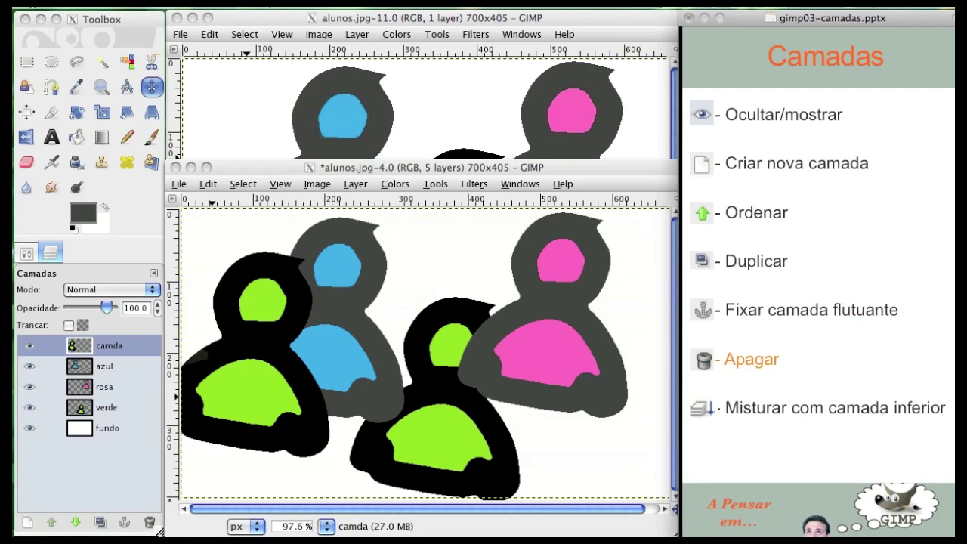
click(151, 523)
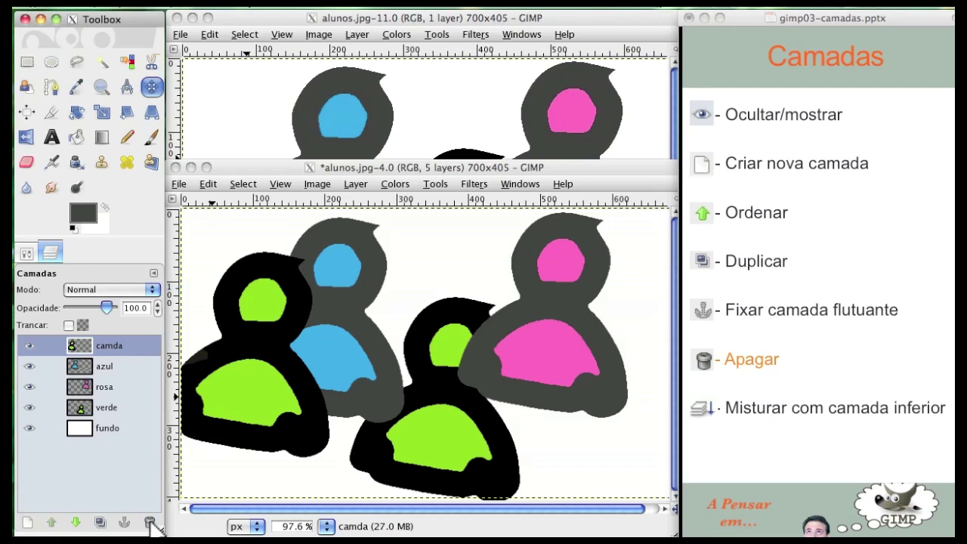
click(151, 523)
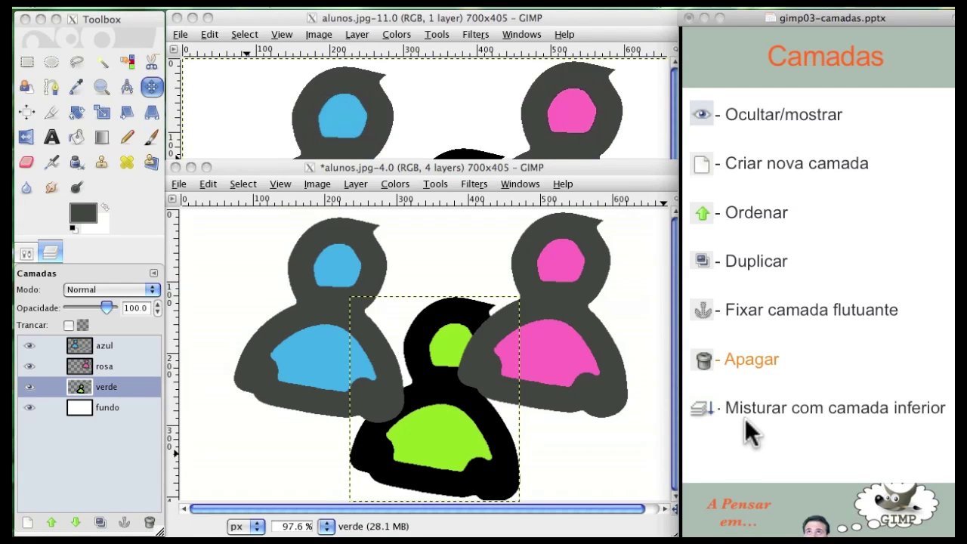
Highlight Misturar com camada inferior on the slide, then merge the azul layer down into the rosa layer
click(781, 416)
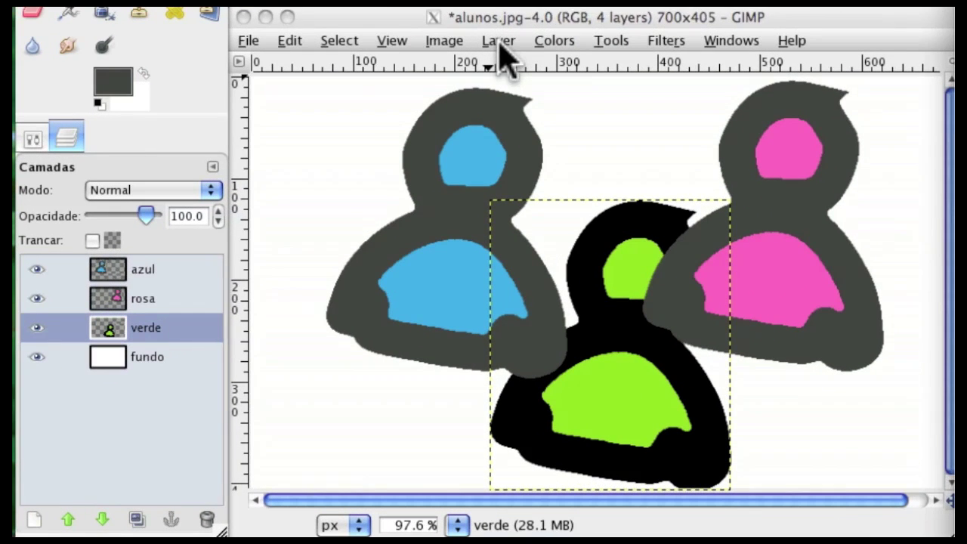
click(505, 55)
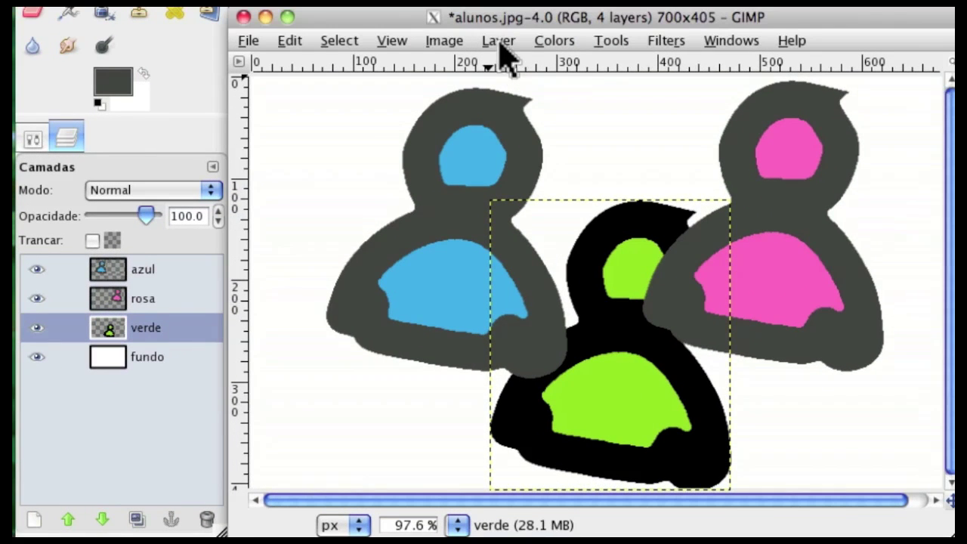
click(500, 42)
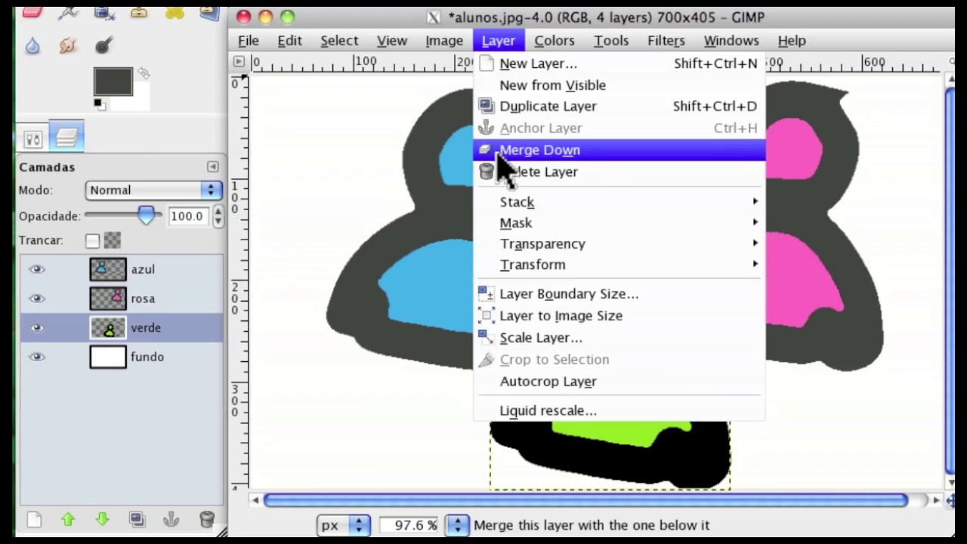
click(139, 276)
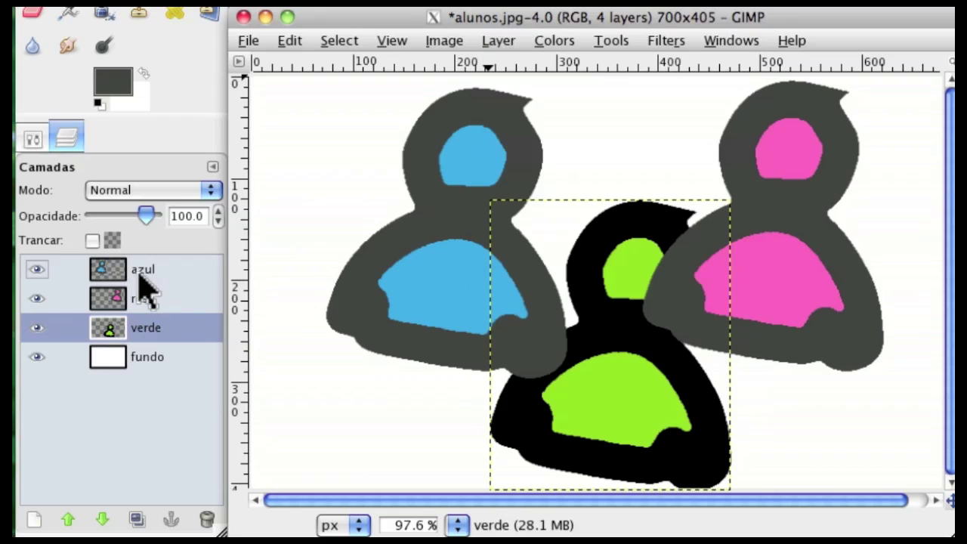
click(135, 273)
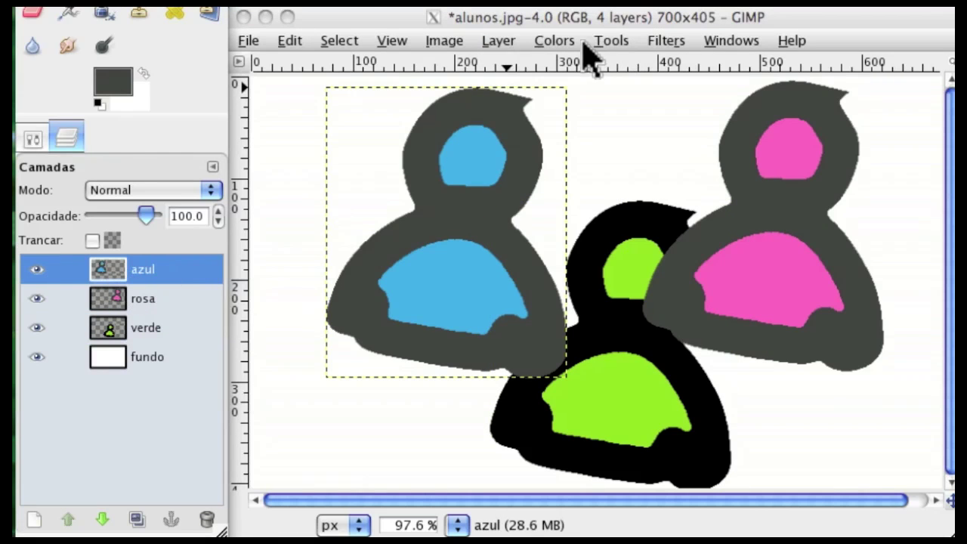
click(498, 40)
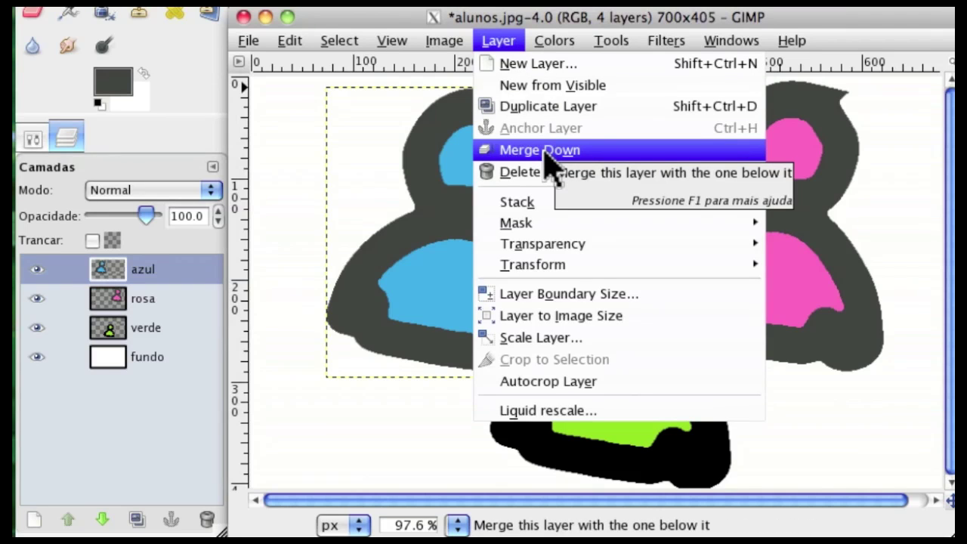
click(544, 150)
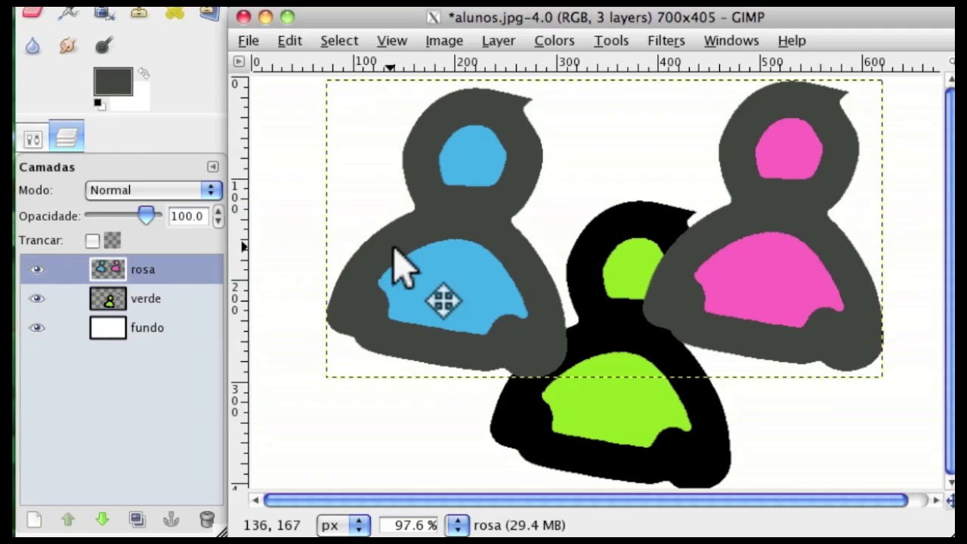
Toggle the merged rosa layer's visibility off and on several times to check its contents, leaving it shown
click(37, 270)
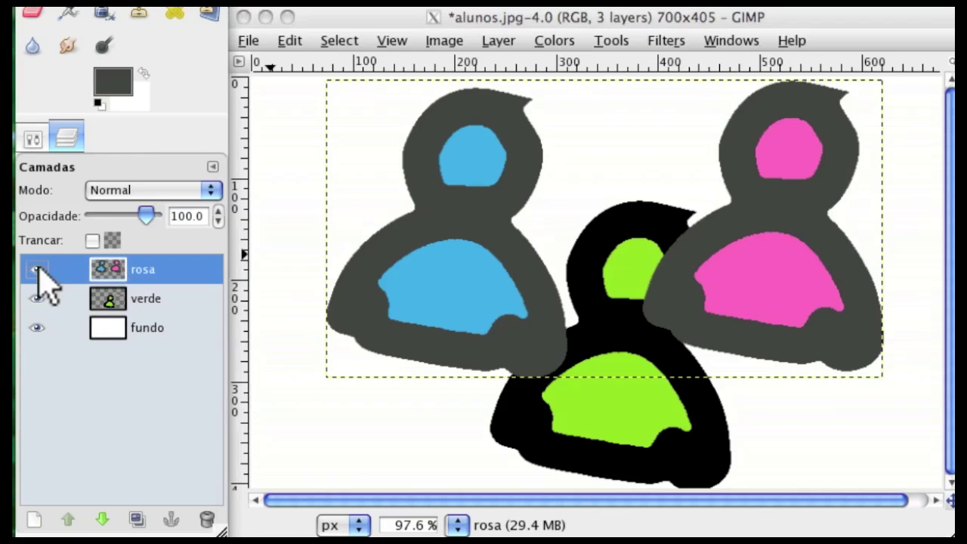
click(36, 270)
click(37, 269)
click(36, 269)
click(37, 270)
click(37, 271)
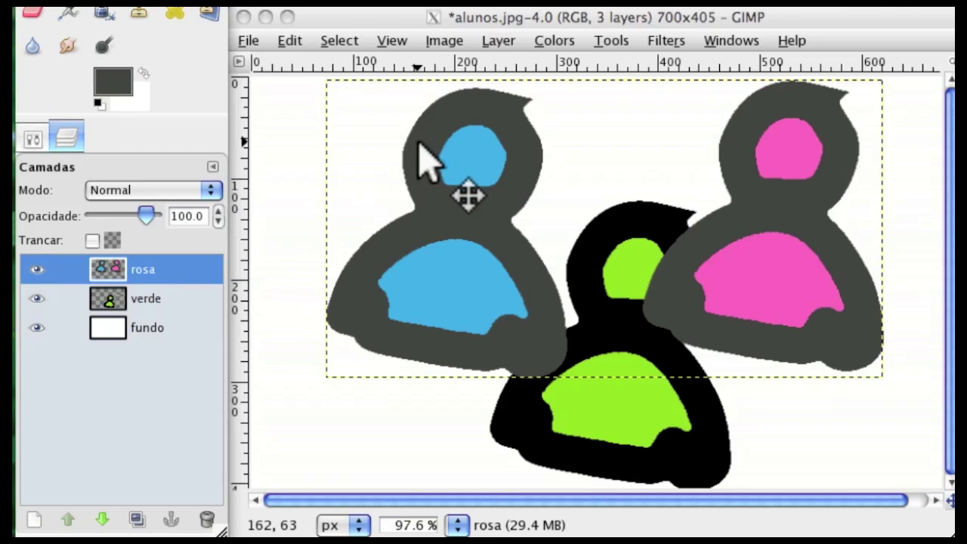
Examine the layer Stack options, then cycle the active layer down and up the stack, ending on rosa
click(499, 43)
click(499, 43)
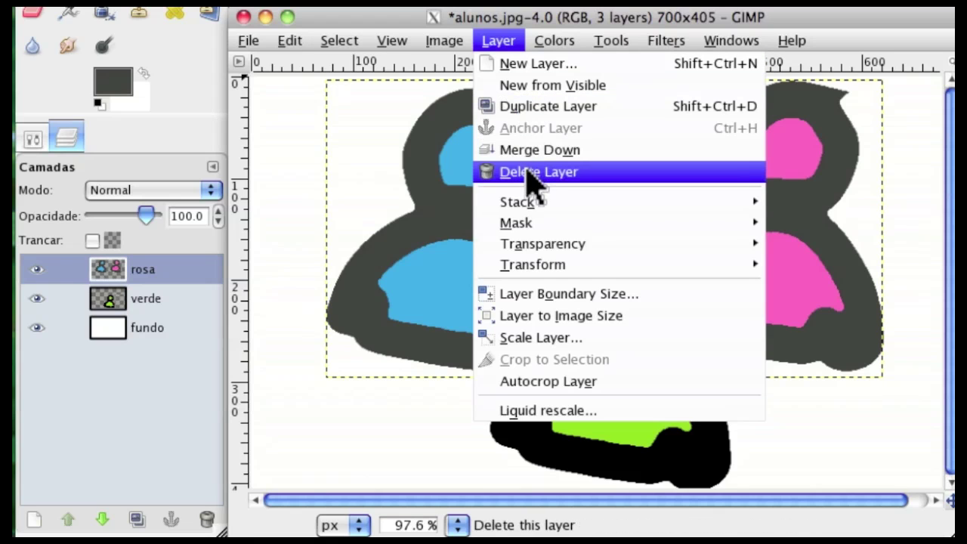
mouse_move(528, 201)
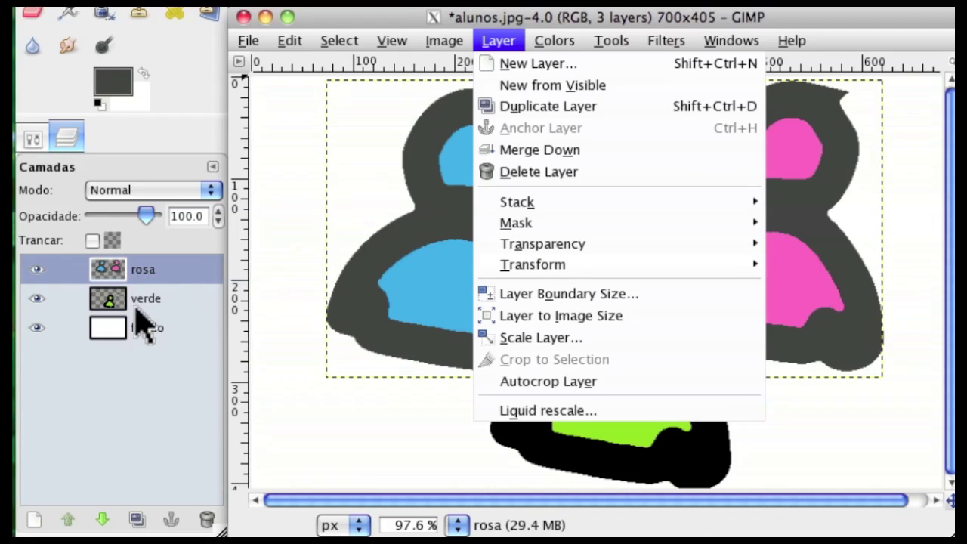
mouse_move(644, 194)
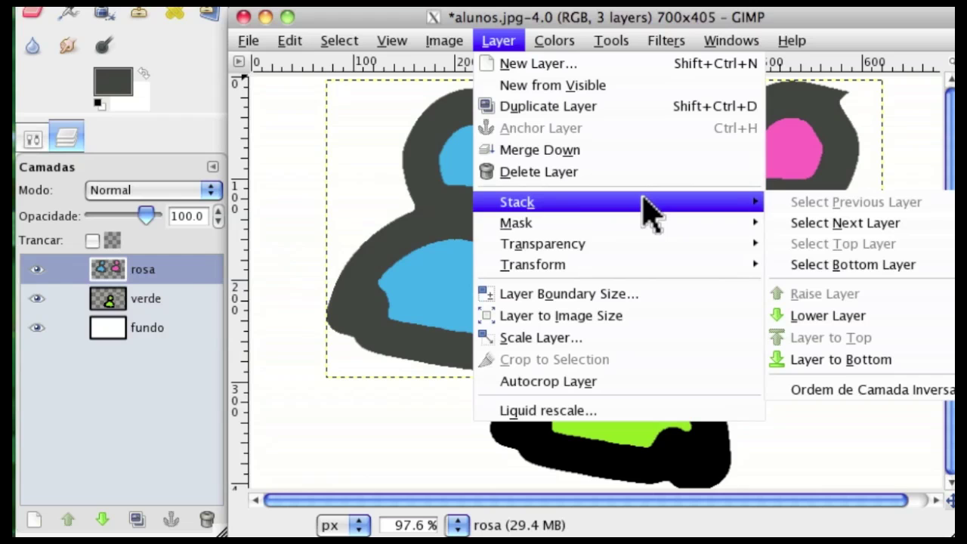
click(359, 16)
key(Page_Down)
key(Page_Down)
key(Page_Up)
key(Page_Up)
key(Page_Down)
key(Page_Down)
key(Page_Up)
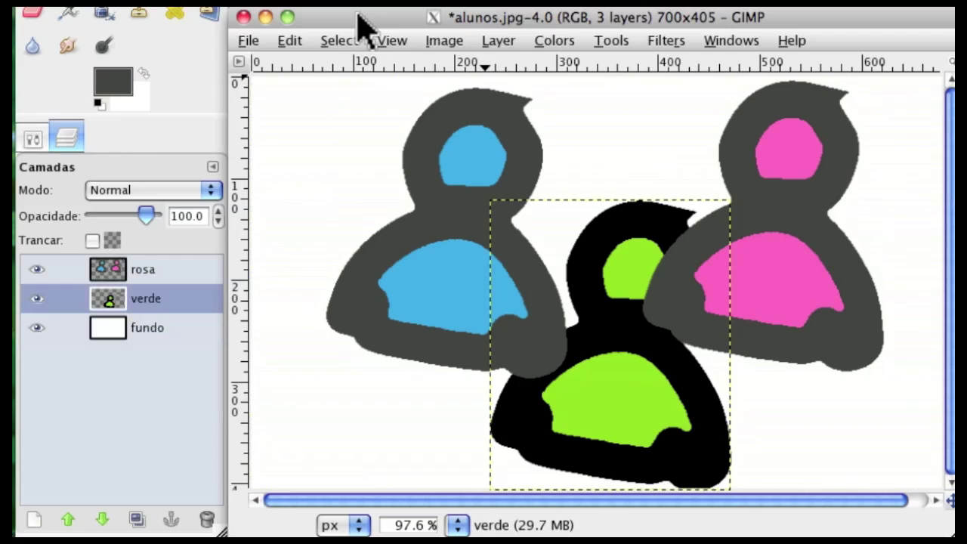
key(Page_Up)
key(Page_Down)
key(Page_Down)
key(Page_Up)
key(Page_Up)
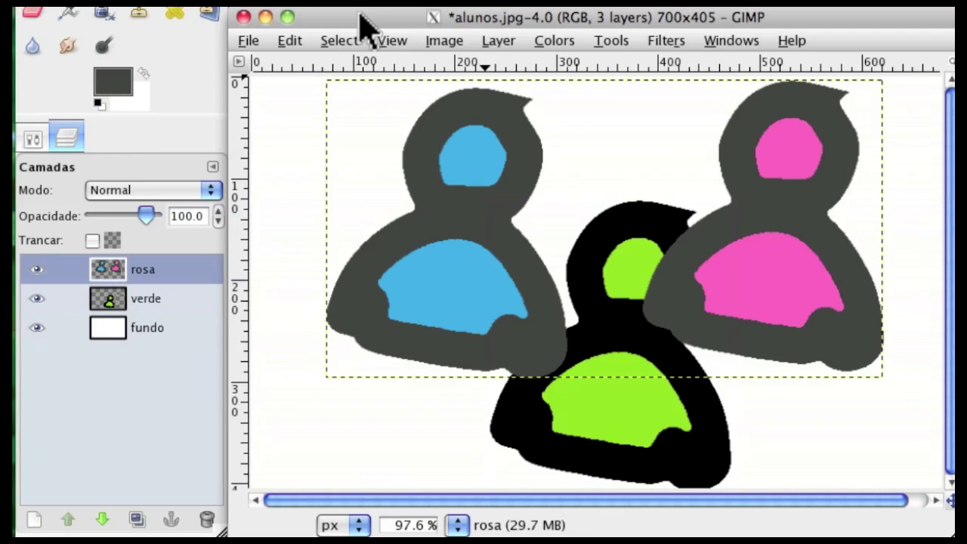
Enlarge the rosa layer's boundary size to 701 × 375 pixels without changing the offset
click(496, 41)
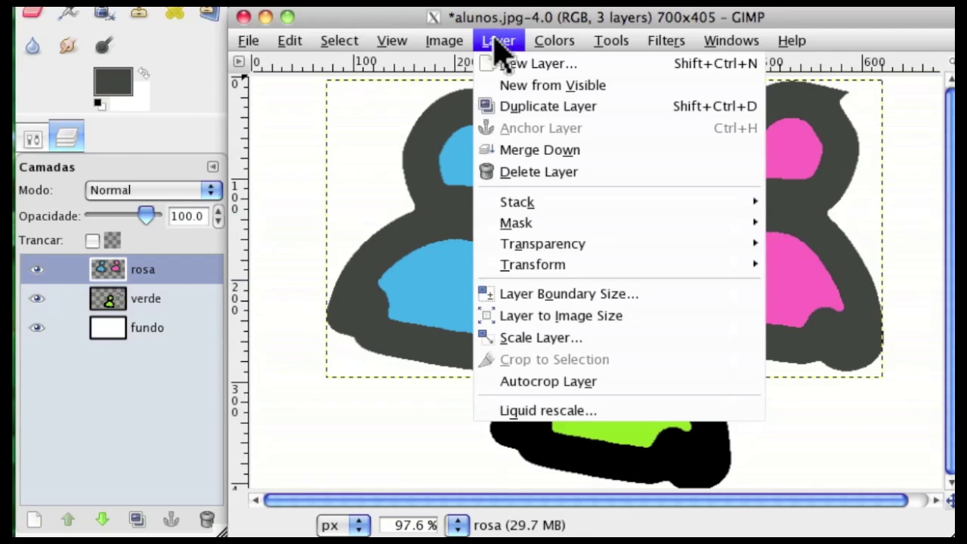
mouse_move(572, 226)
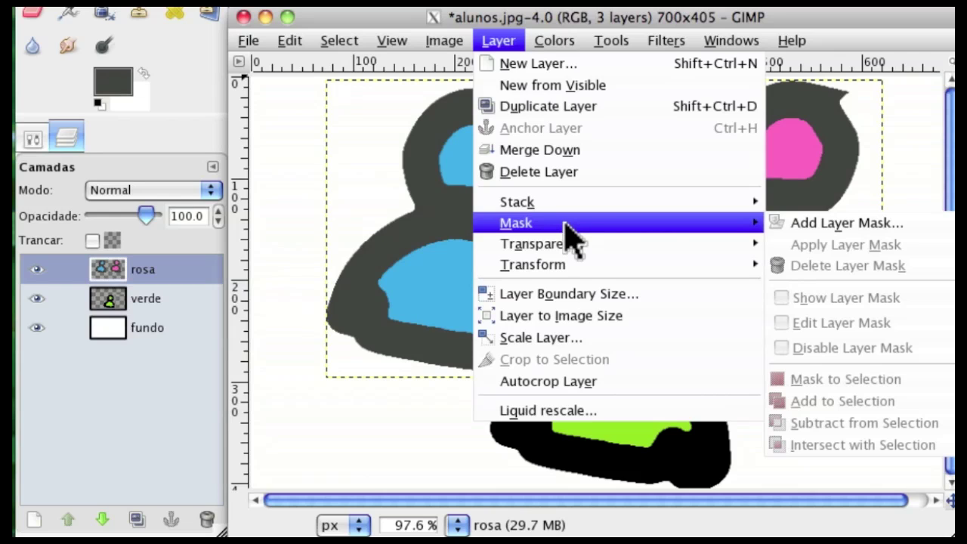
mouse_move(566, 253)
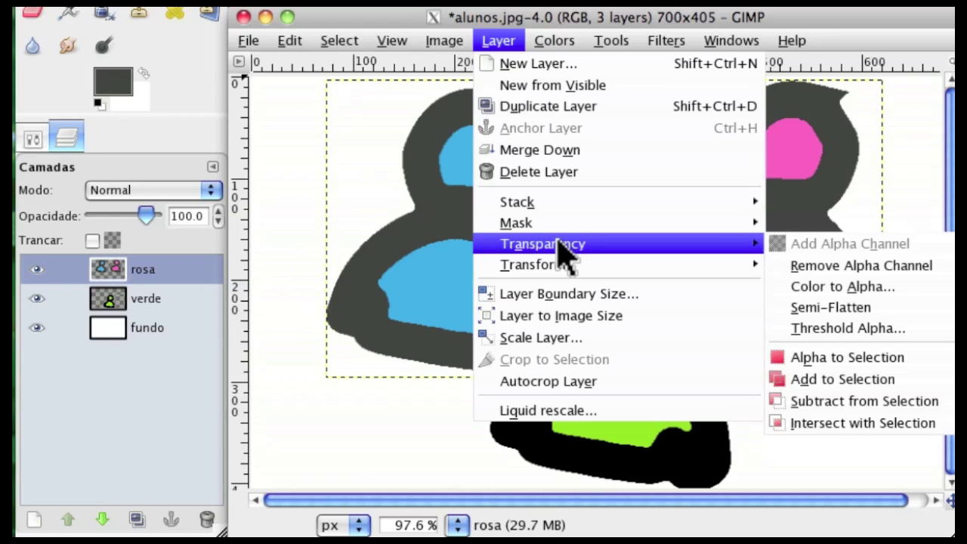
mouse_move(556, 269)
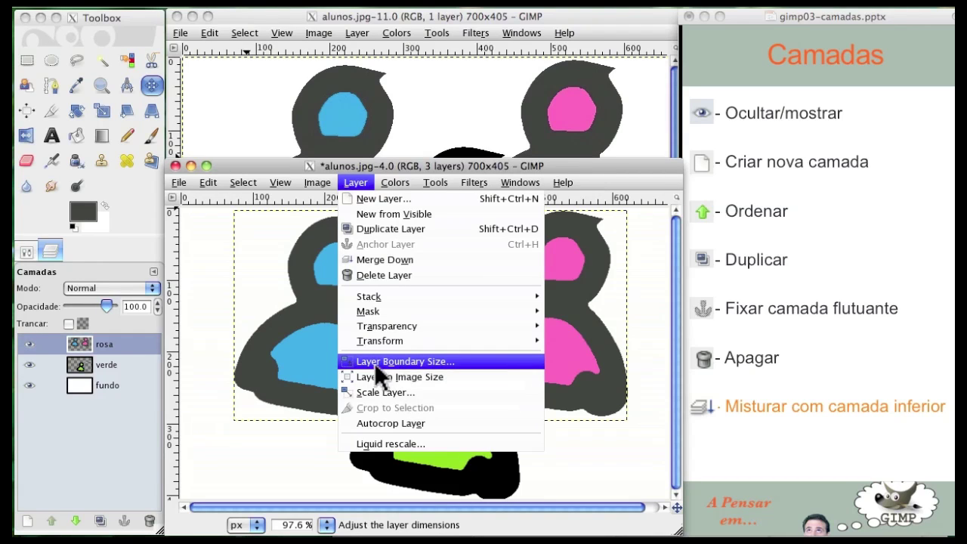
click(374, 362)
drag(351, 176, 745, 74)
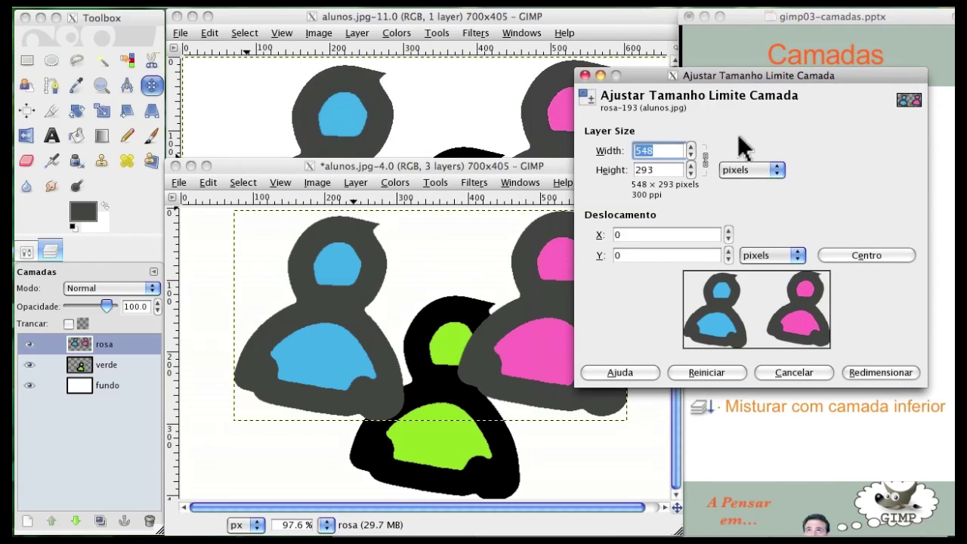
click(691, 147)
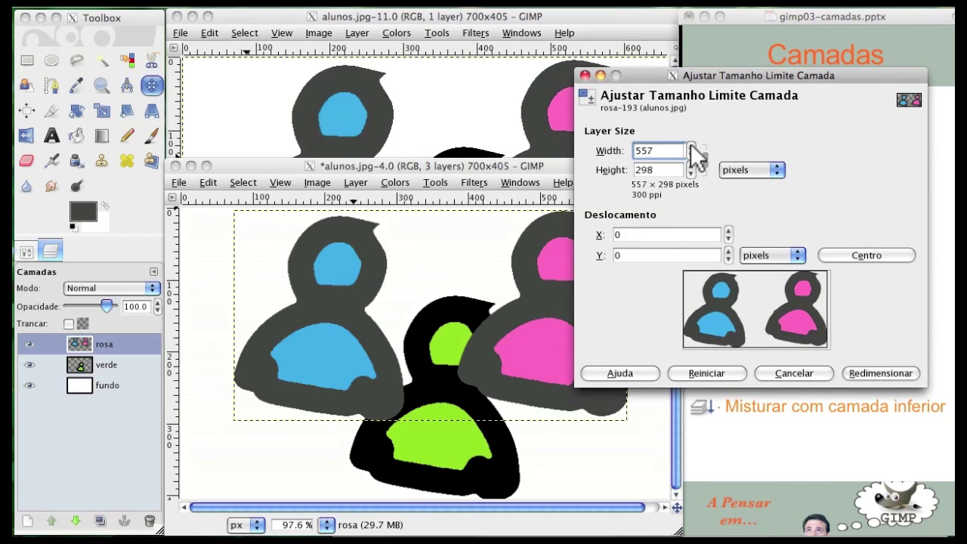
click(691, 148)
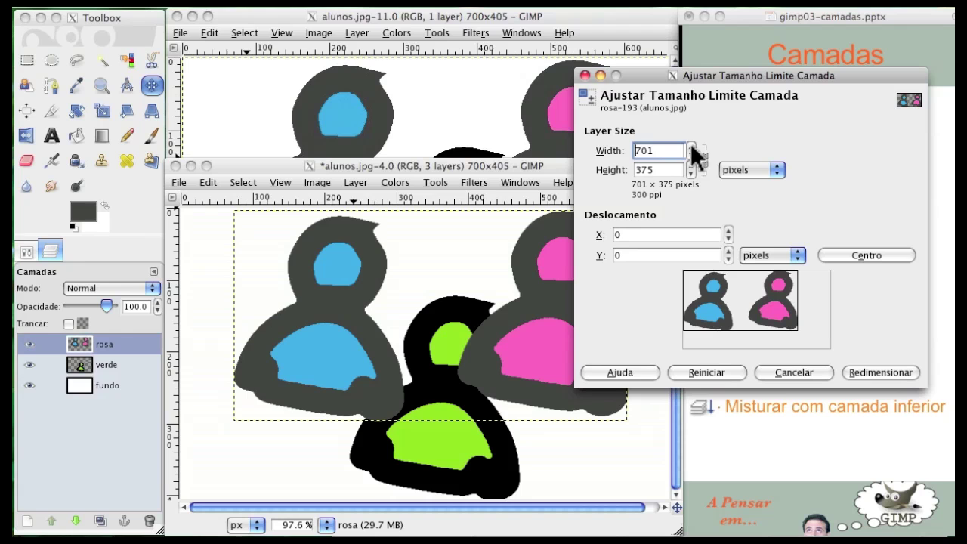
click(871, 369)
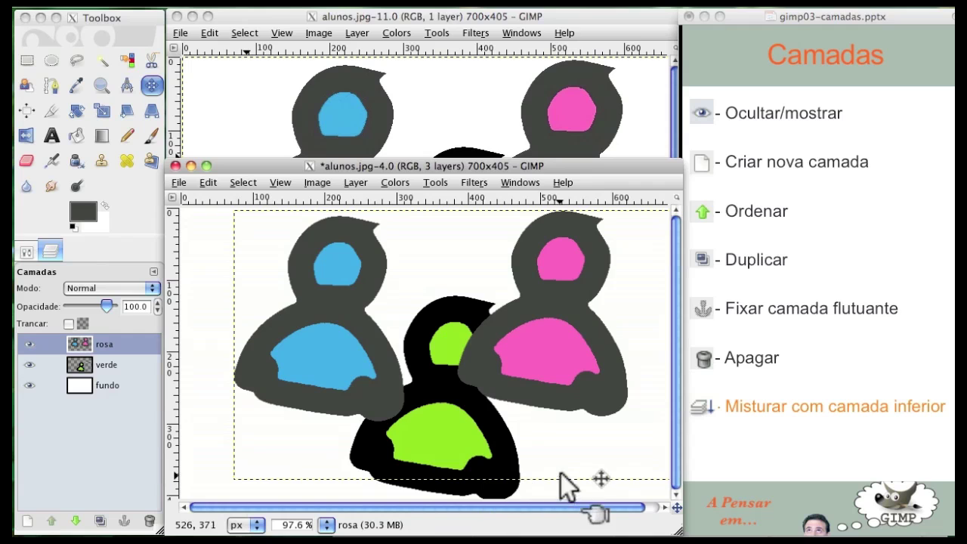
Fit the rosa layer to the image size, then scale its content down to 358 × 207 pixels
click(354, 183)
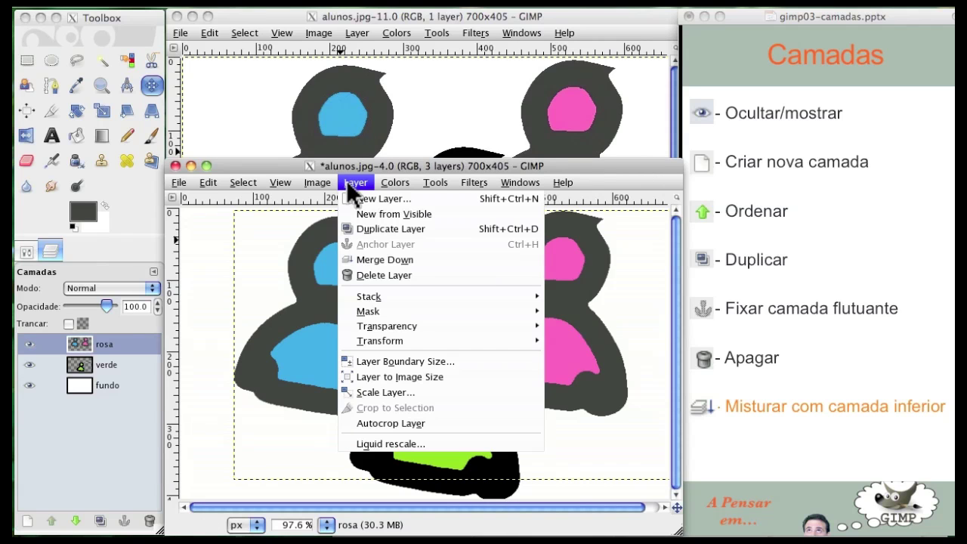
click(366, 378)
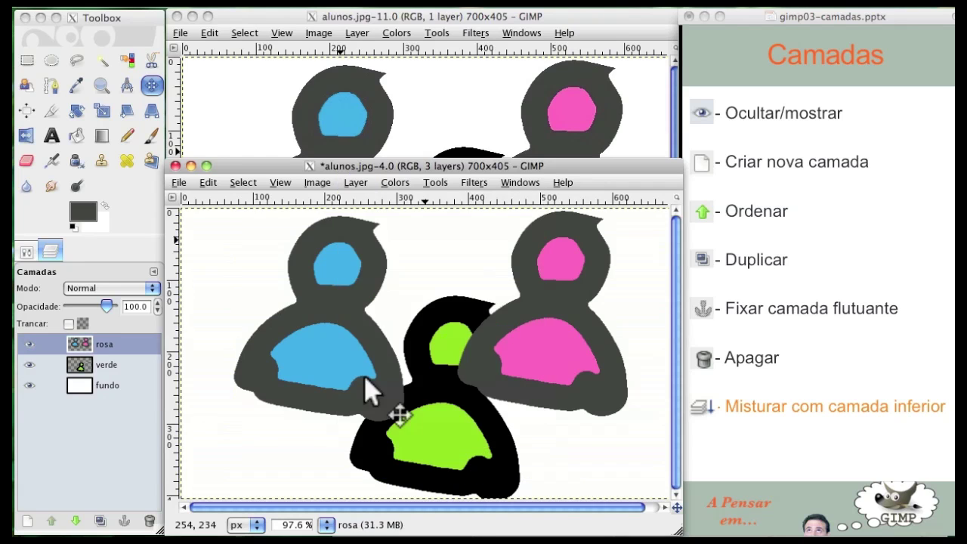
click(357, 183)
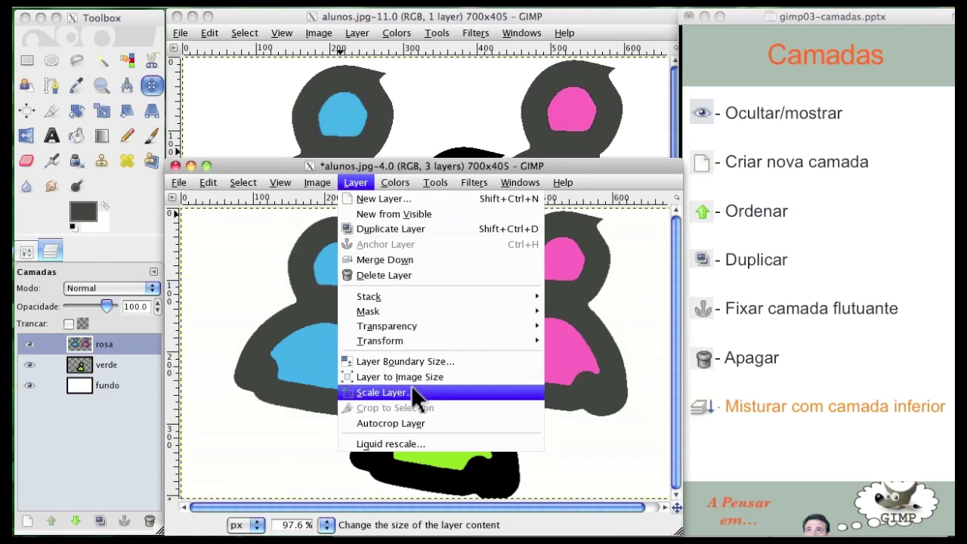
click(414, 393)
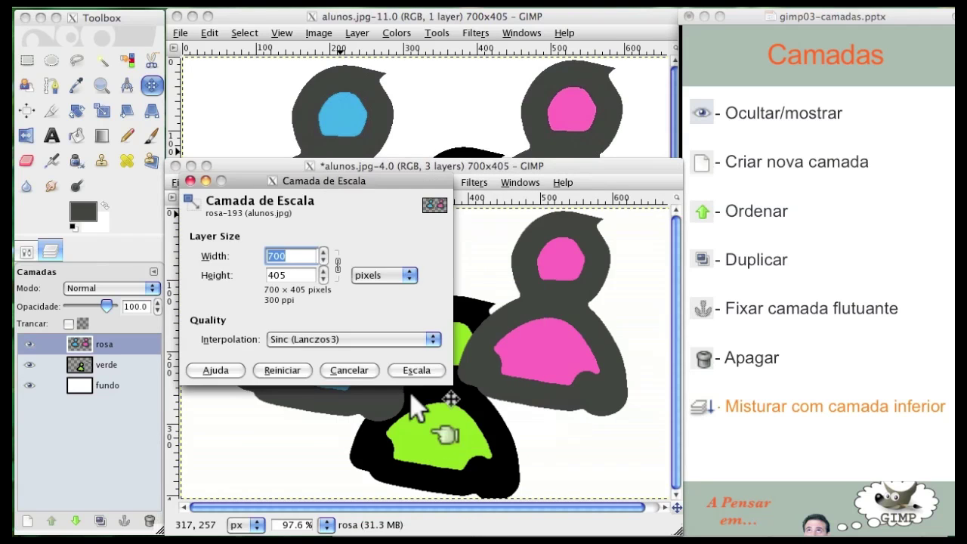
click(324, 260)
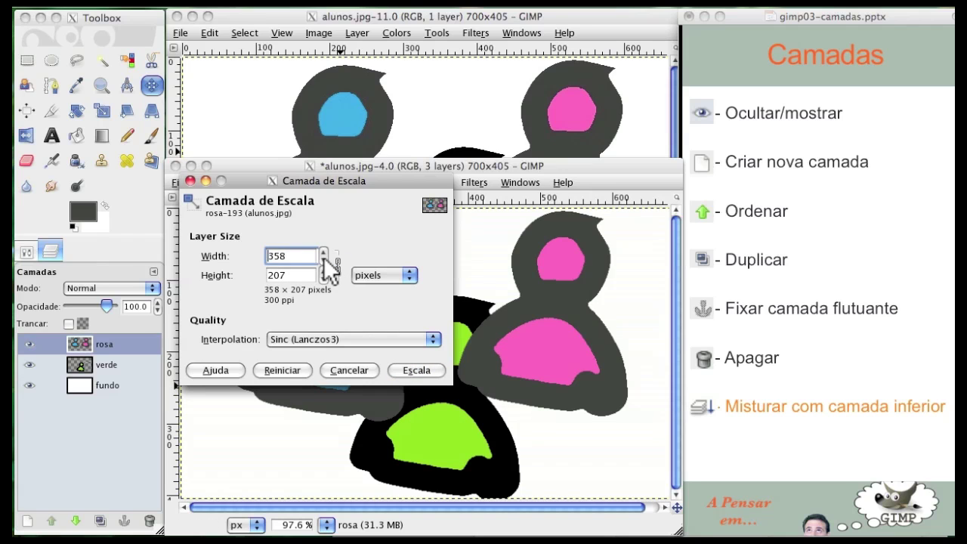
click(416, 371)
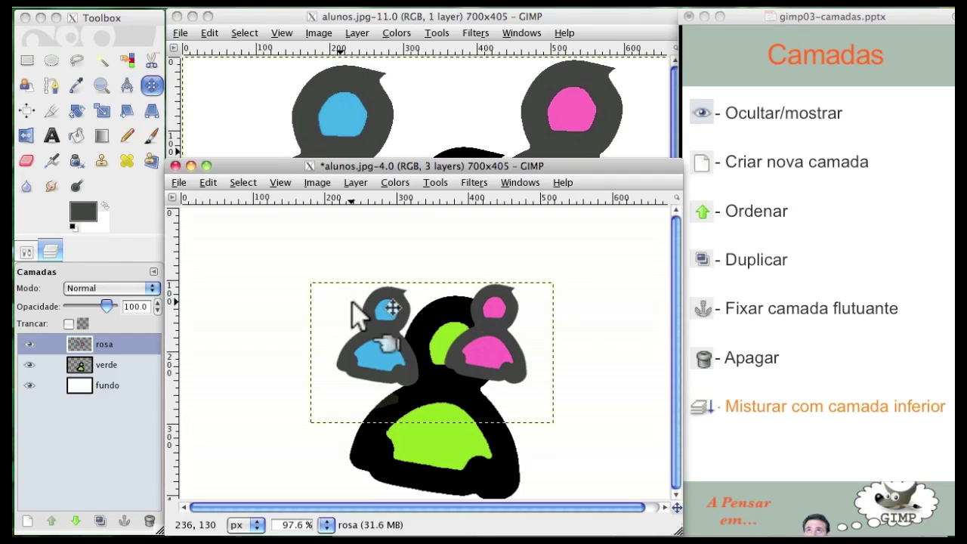
Autocrop the rosa layer to remove its empty borders around the blue and pink figures
click(321, 180)
mouse_move(355, 182)
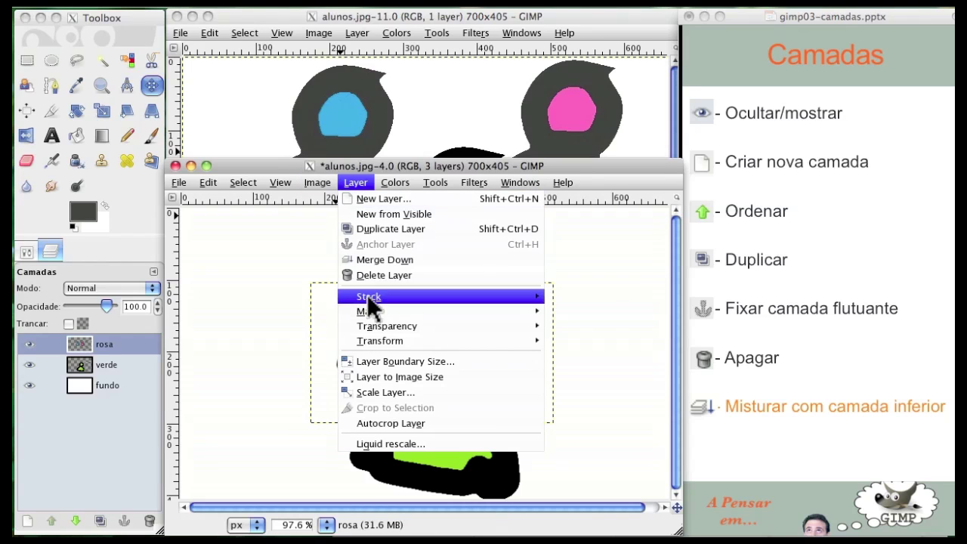
click(401, 422)
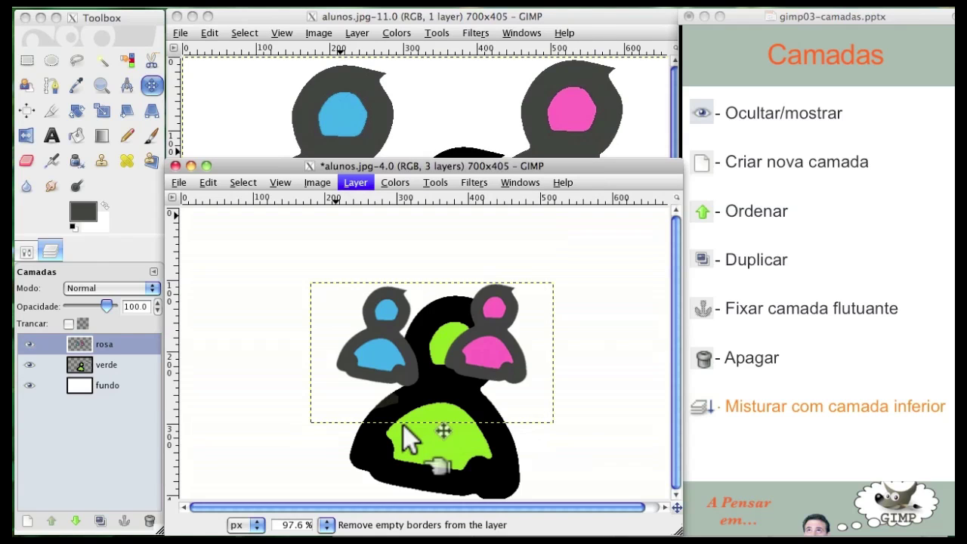